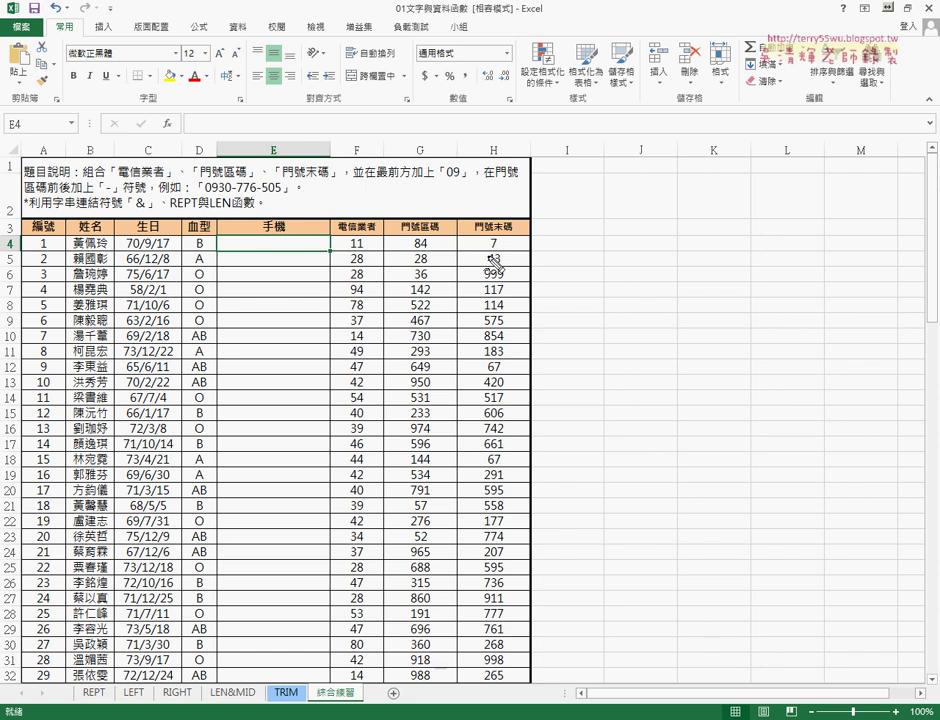
Finish the on-screen annotations and bring up the REPT sheet.
drag(199, 196, 265, 196)
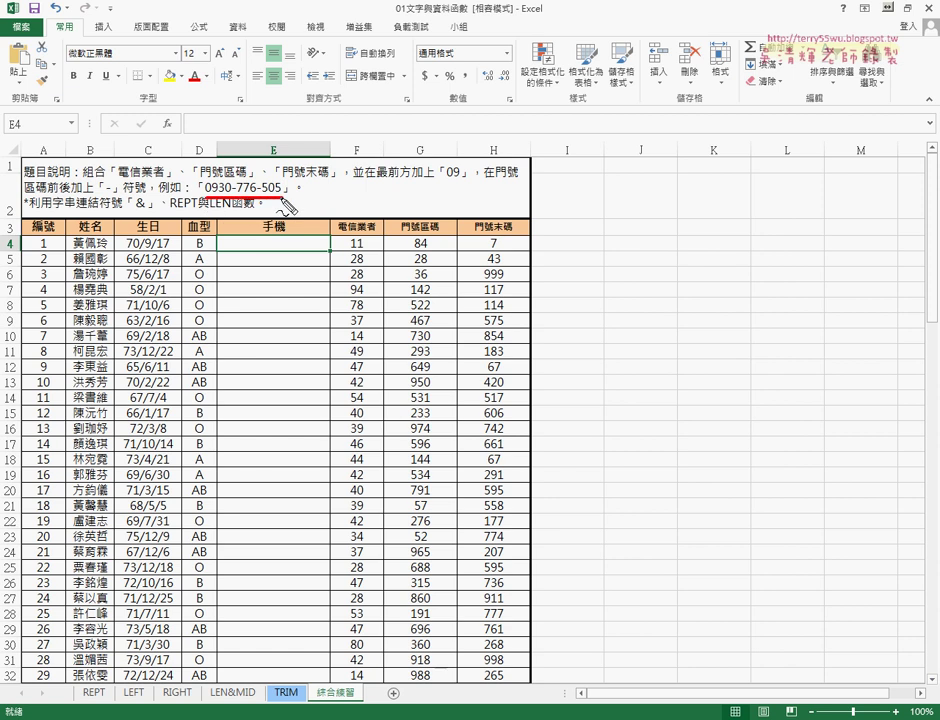
drag(200, 180, 200, 197)
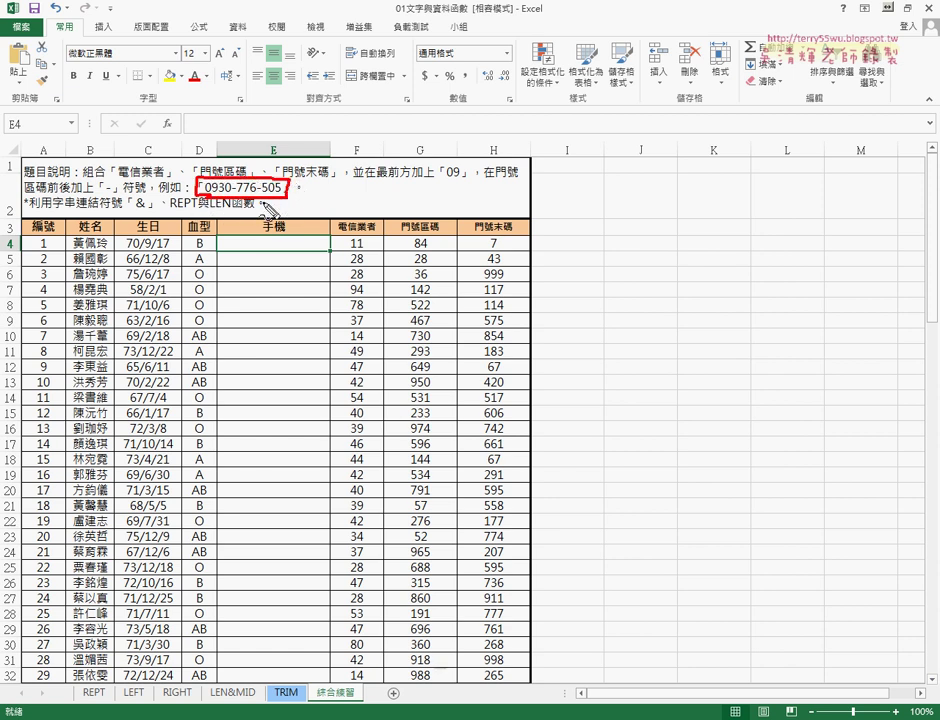
mouse_move(269, 199)
mouse_down()
mouse_move(272, 216)
mouse_move(235, 240)
mouse_up()
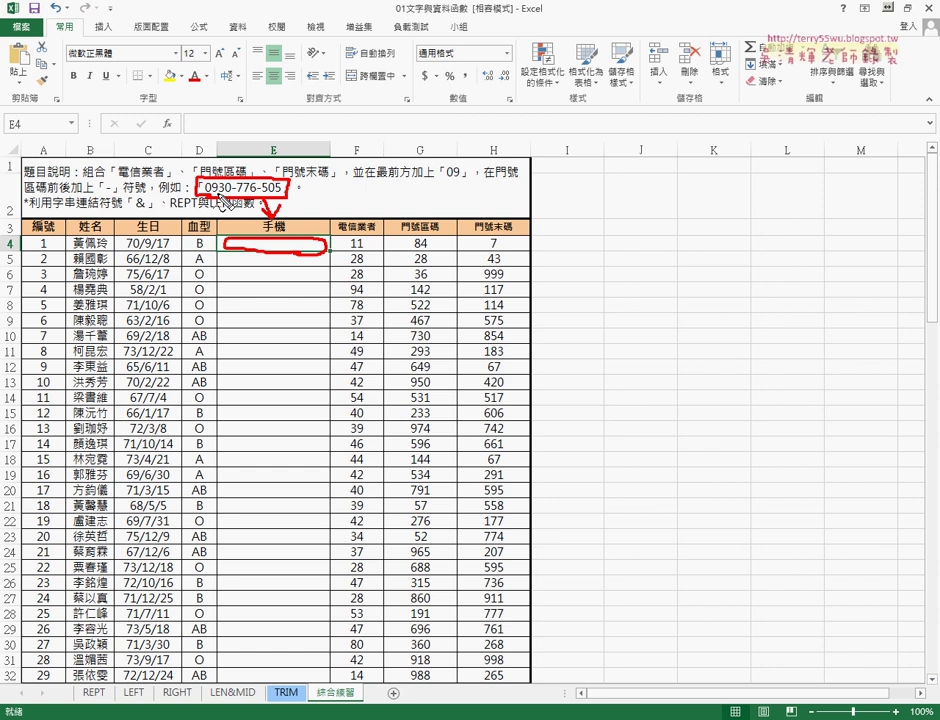
drag(349, 250, 367, 250)
drag(378, 245, 418, 243)
mouse_move(410, 240)
mouse_down()
mouse_move(411, 252)
mouse_move(450, 239)
mouse_move(503, 251)
mouse_move(466, 249)
mouse_move(483, 245)
mouse_up()
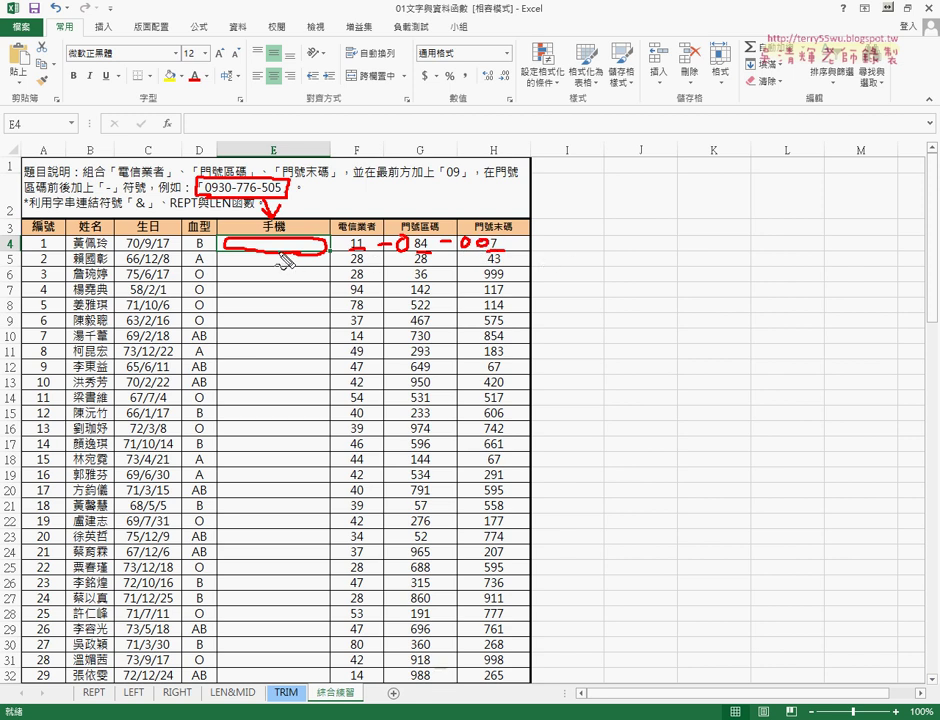
mouse_move(458, 232)
mouse_down()
mouse_move(330, 220)
mouse_move(340, 240)
mouse_up()
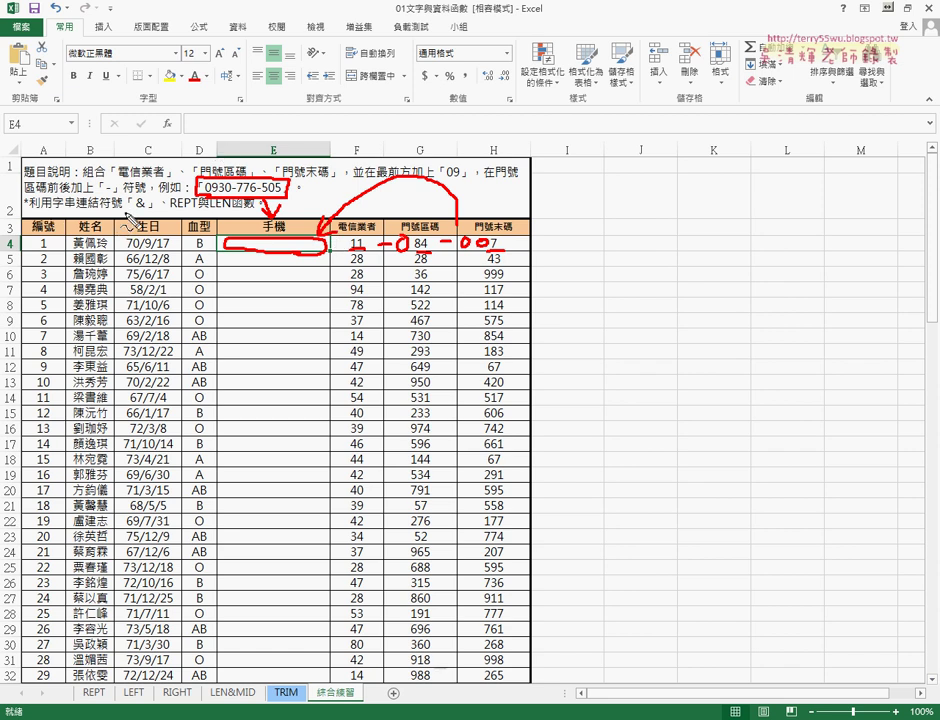
drag(129, 209, 228, 208)
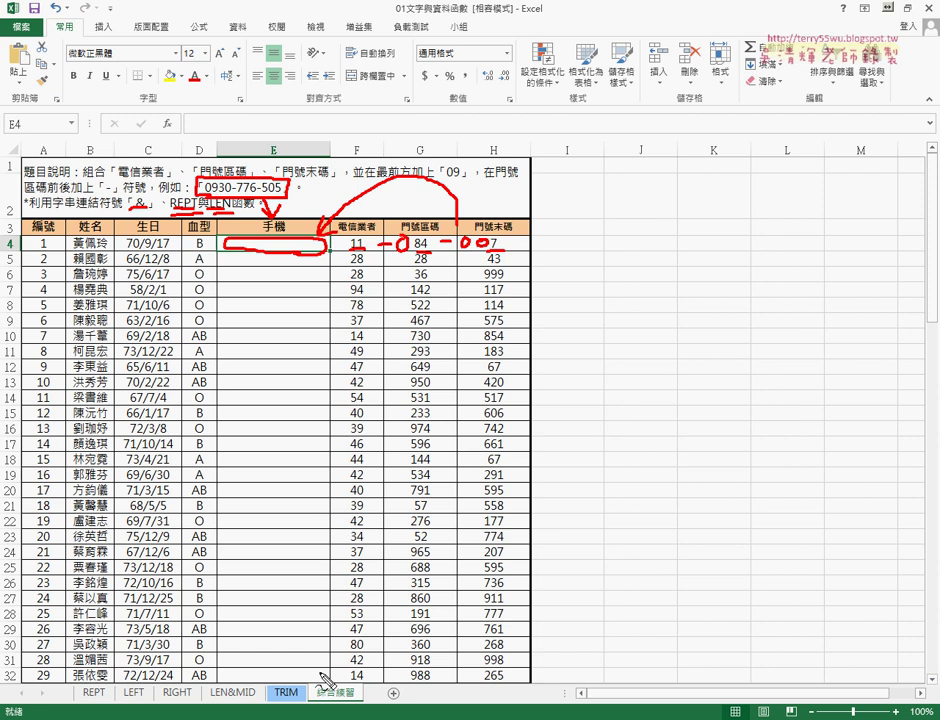
mouse_move(323, 682)
mouse_down()
mouse_move(115, 662)
mouse_move(100, 684)
mouse_move(110, 676)
mouse_move(148, 705)
mouse_up()
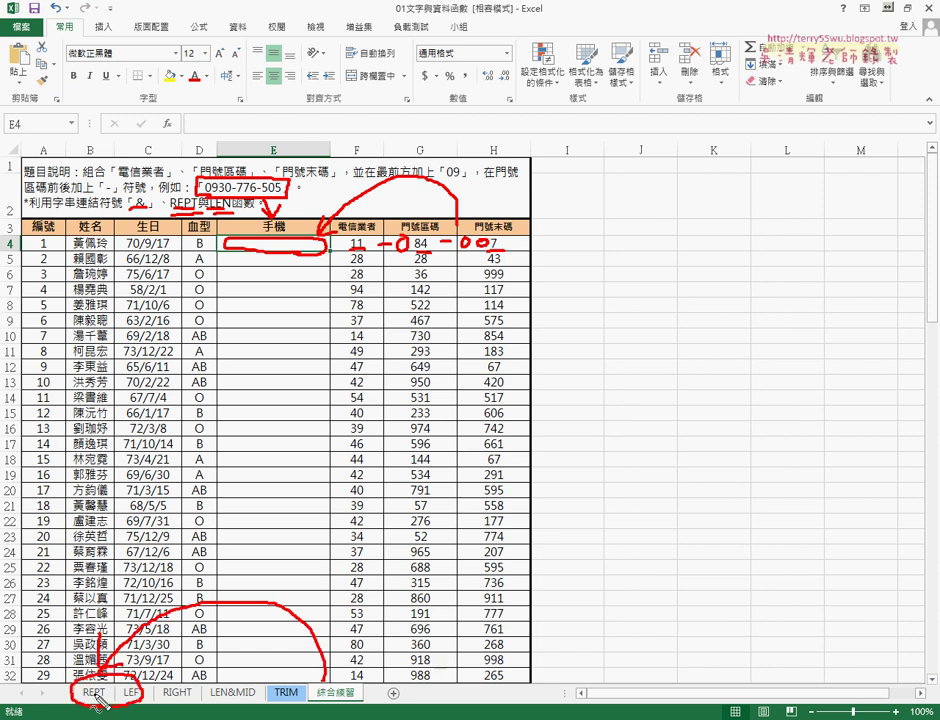
key(Escape)
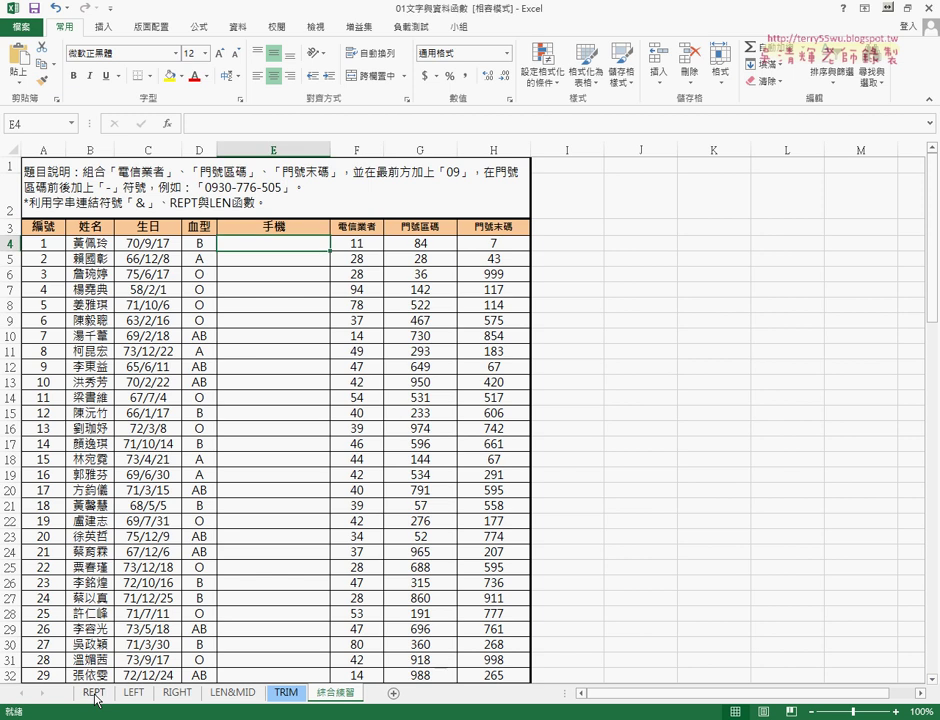
click(93, 692)
click(62, 168)
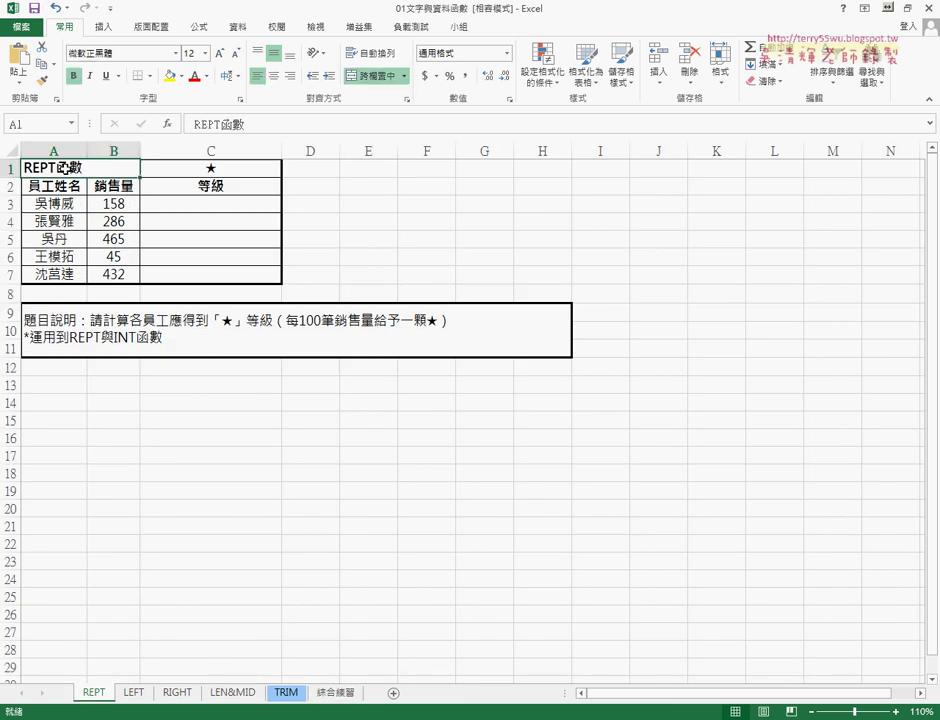
Review the ★ in C1 and the sales figures in B3, B4 (286) and B5 (465).
click(188, 203)
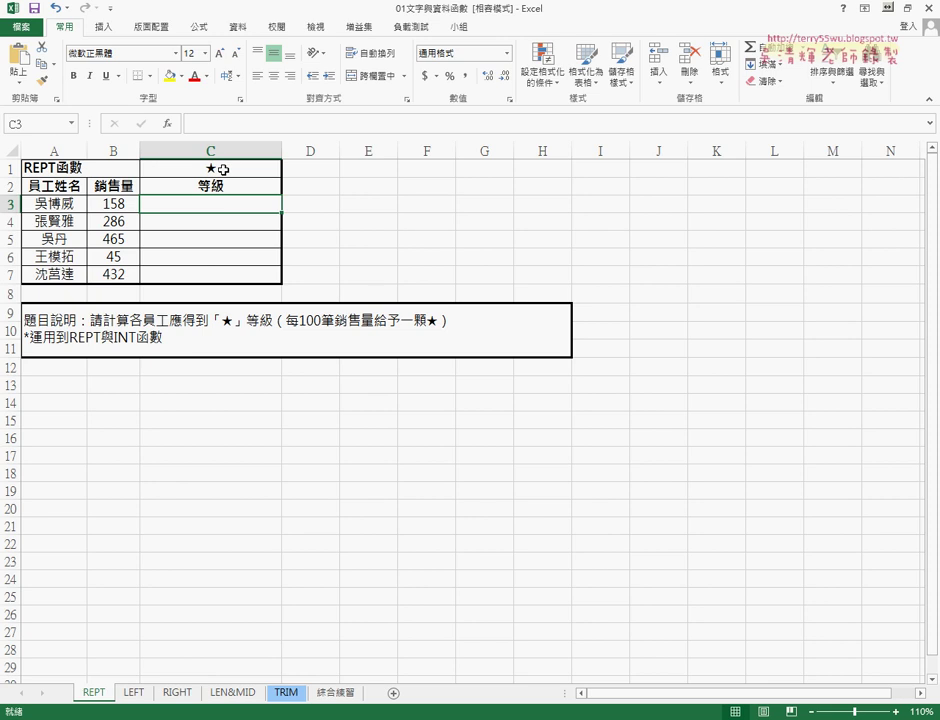
click(212, 168)
click(134, 200)
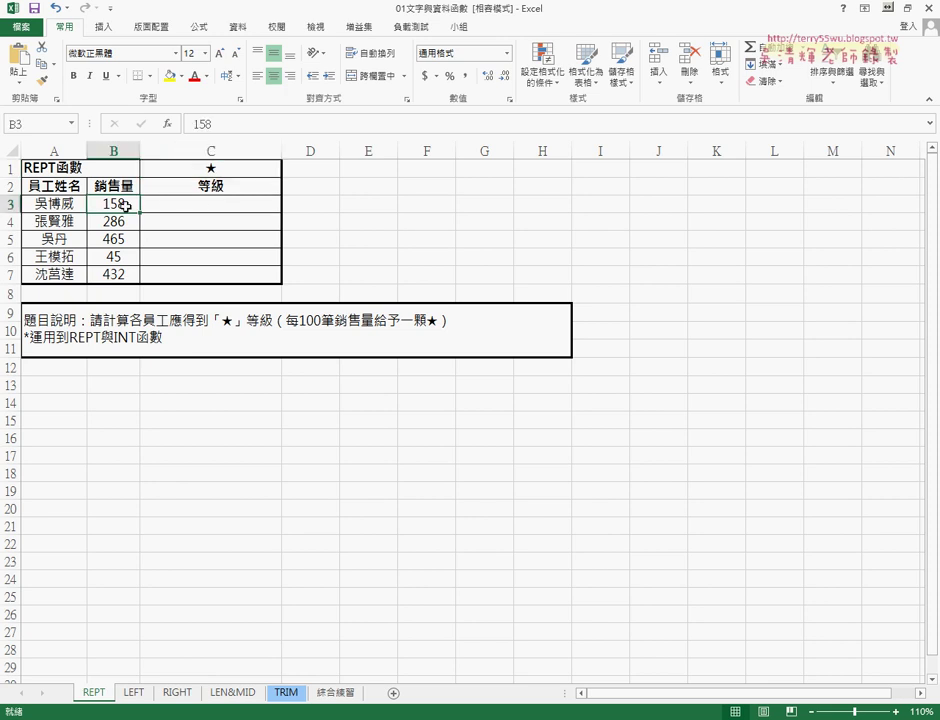
click(197, 206)
click(115, 237)
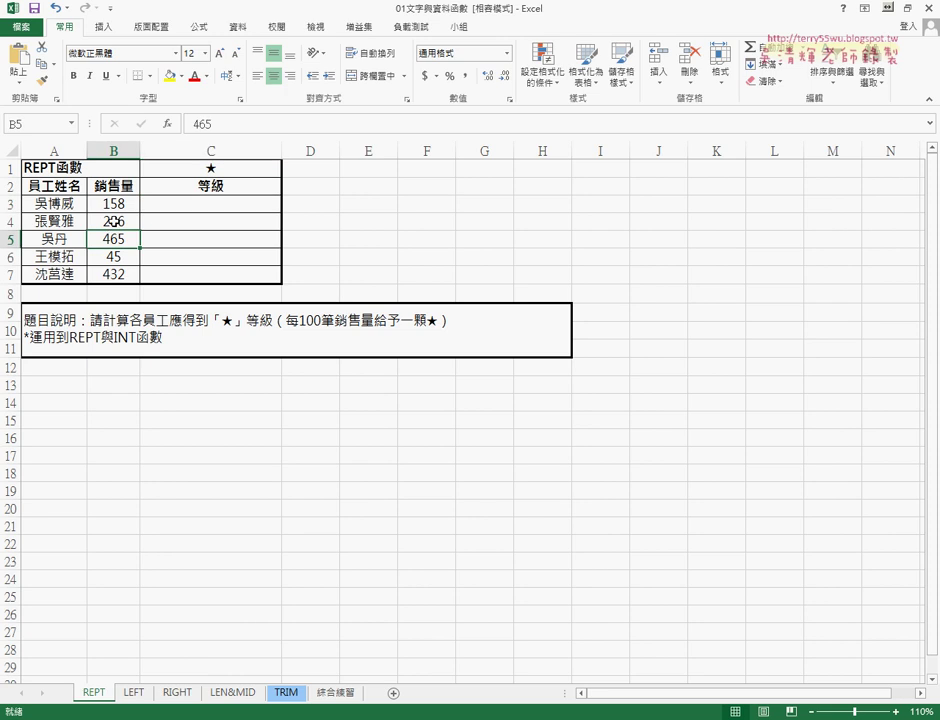
click(115, 221)
click(201, 220)
click(214, 205)
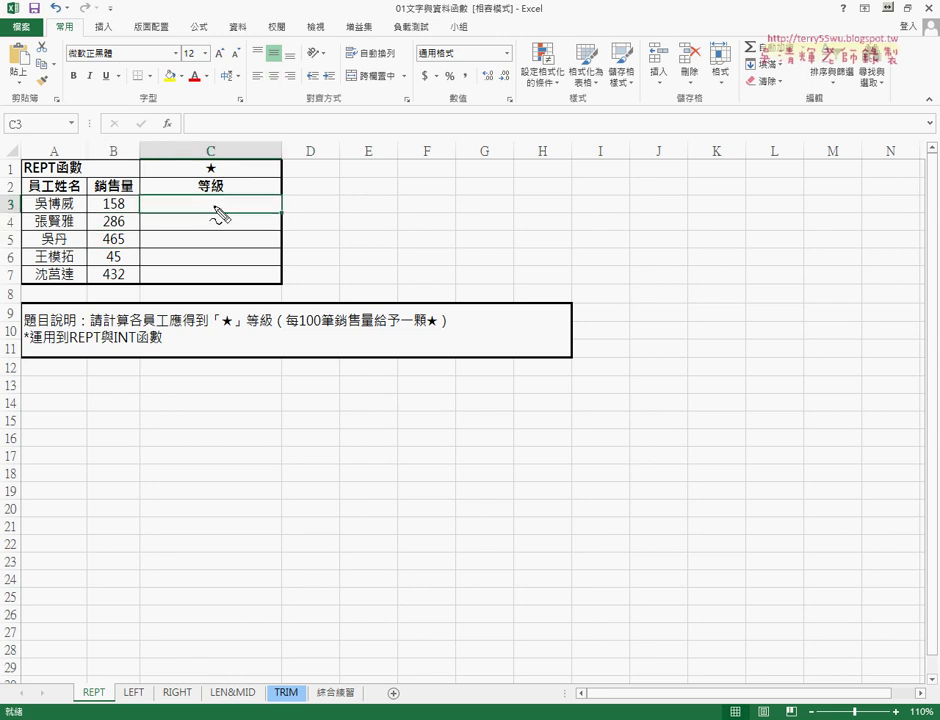
Mark up the sheet, clear the marks, and select C3 for the first grade.
drag(68, 347, 125, 341)
drag(218, 327, 236, 324)
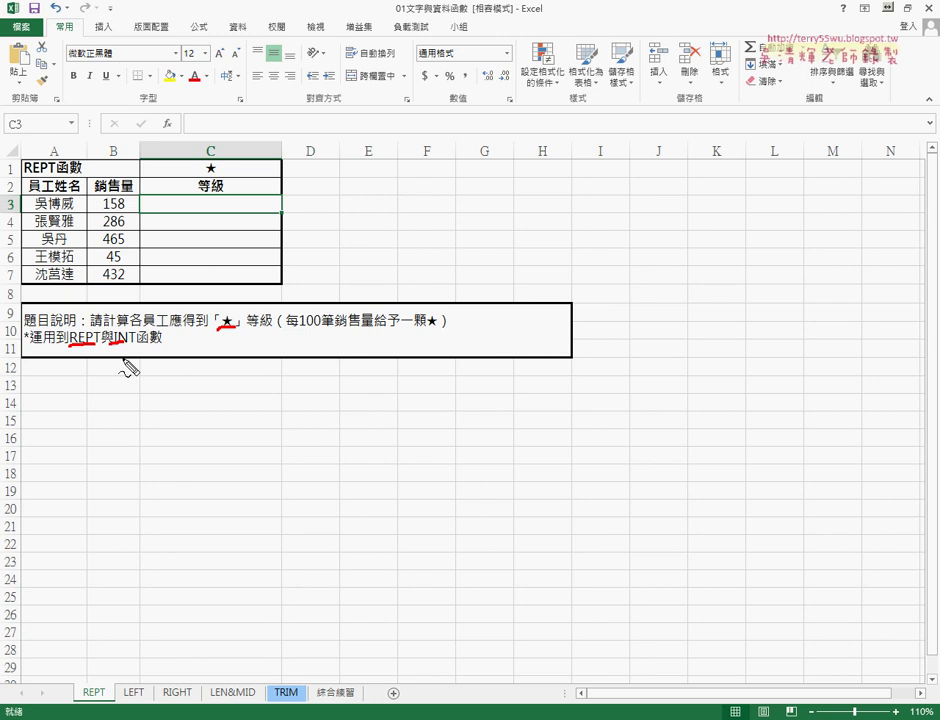
key(Escape)
click(256, 205)
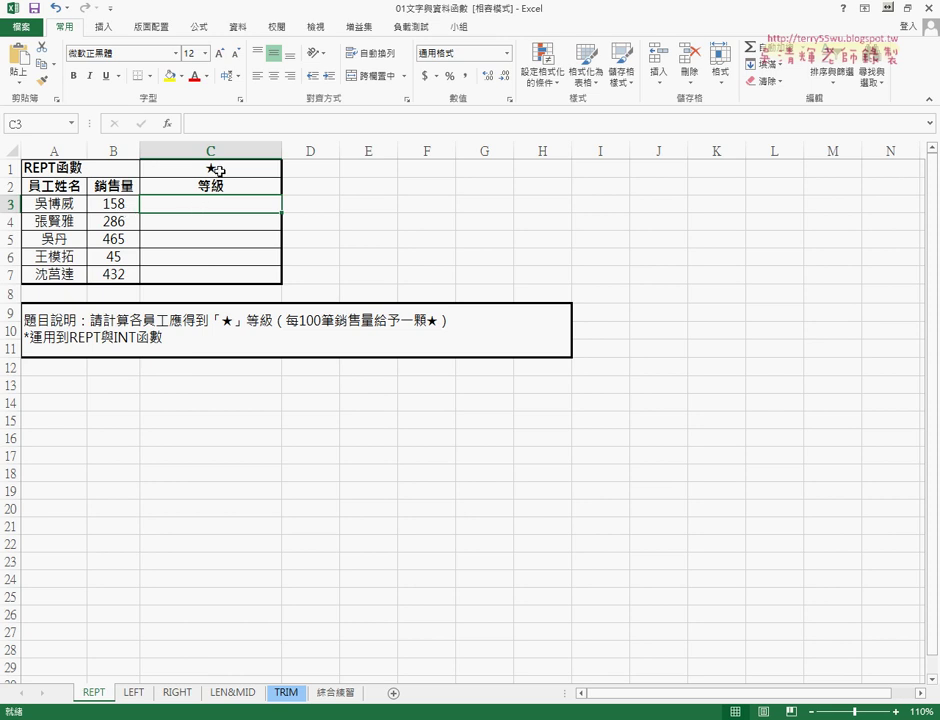
double_click(206, 170)
key(ctrl+c)
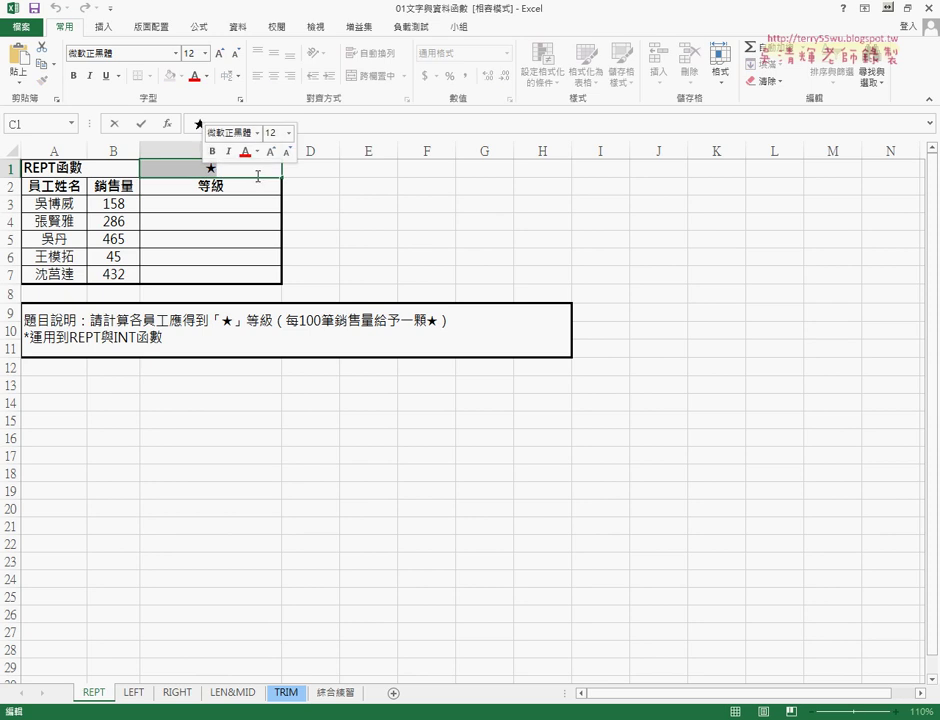
click(220, 200)
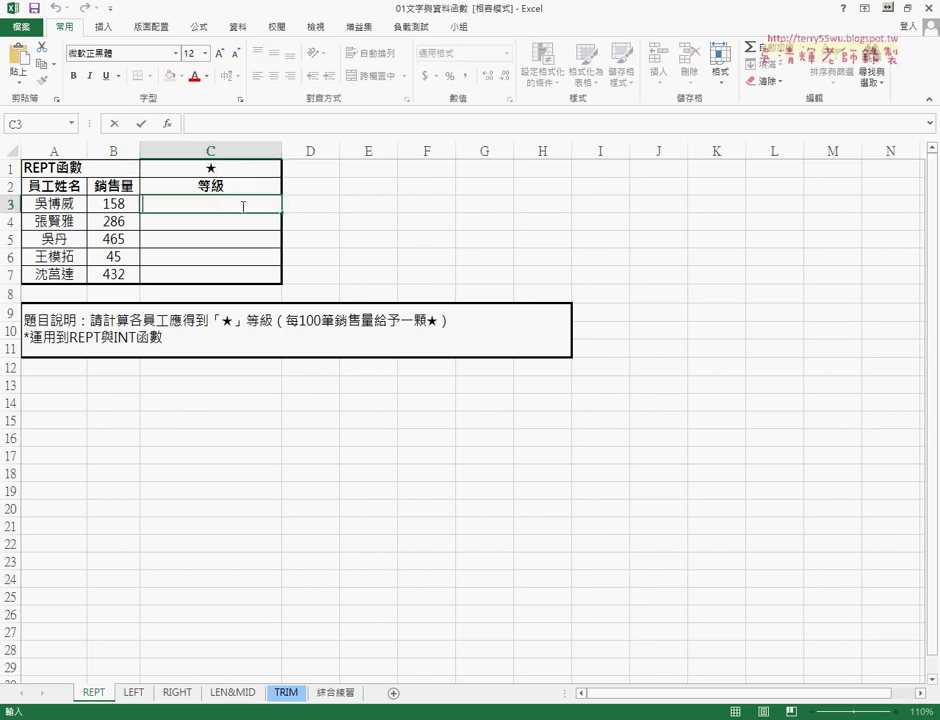
key(ctrl+v)
key(Return)
key(ctrl+v)
key(ctrl+v)
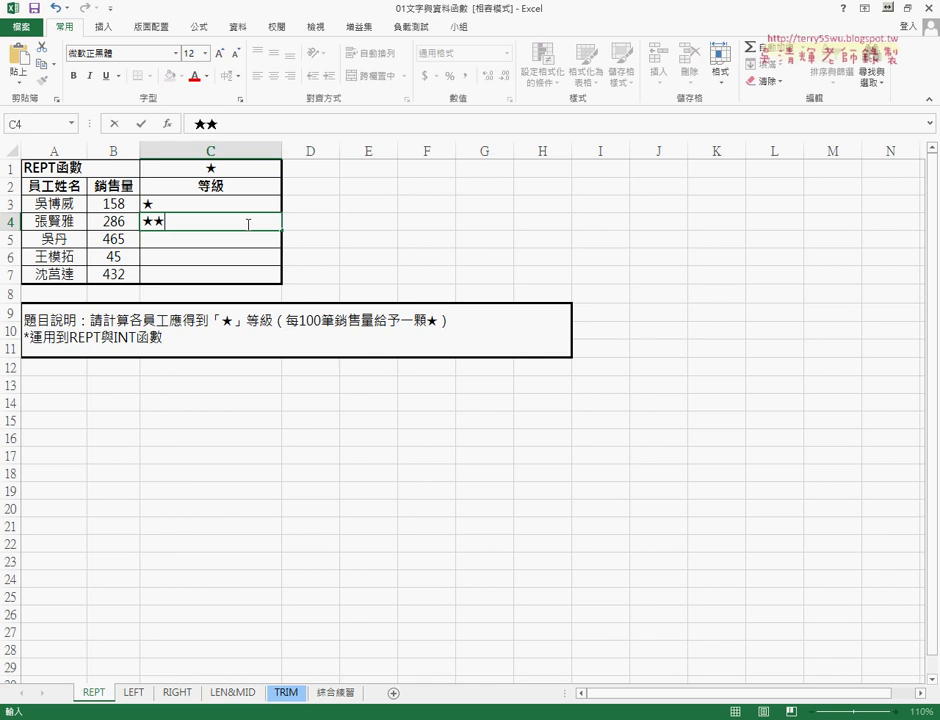
click(198, 242)
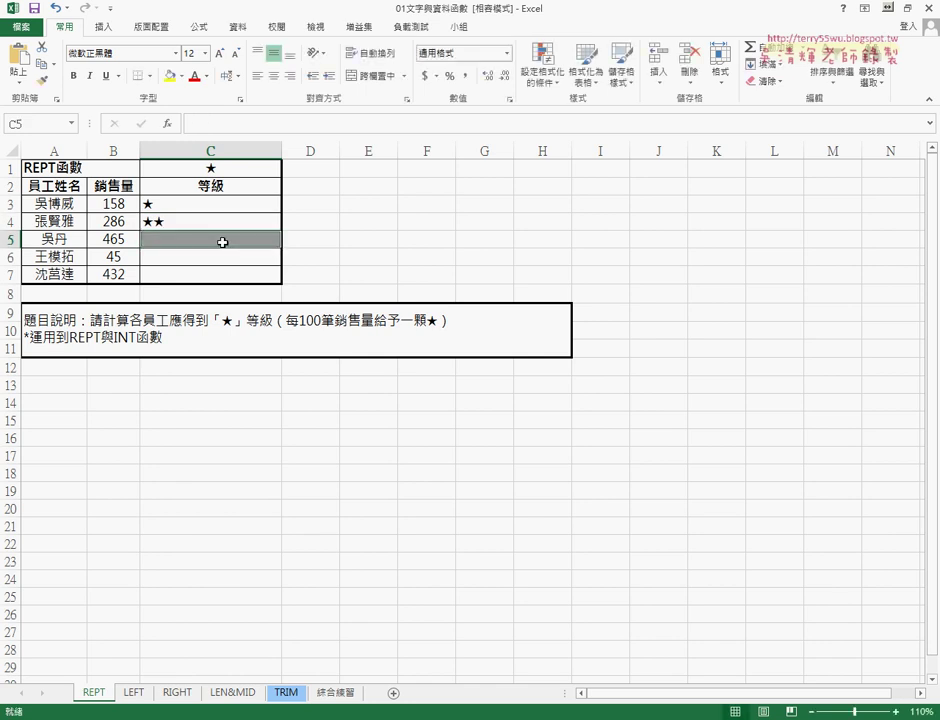
double_click(219, 242)
key(ctrl+v)
key(ctrl+v)
key(ctrl+v)
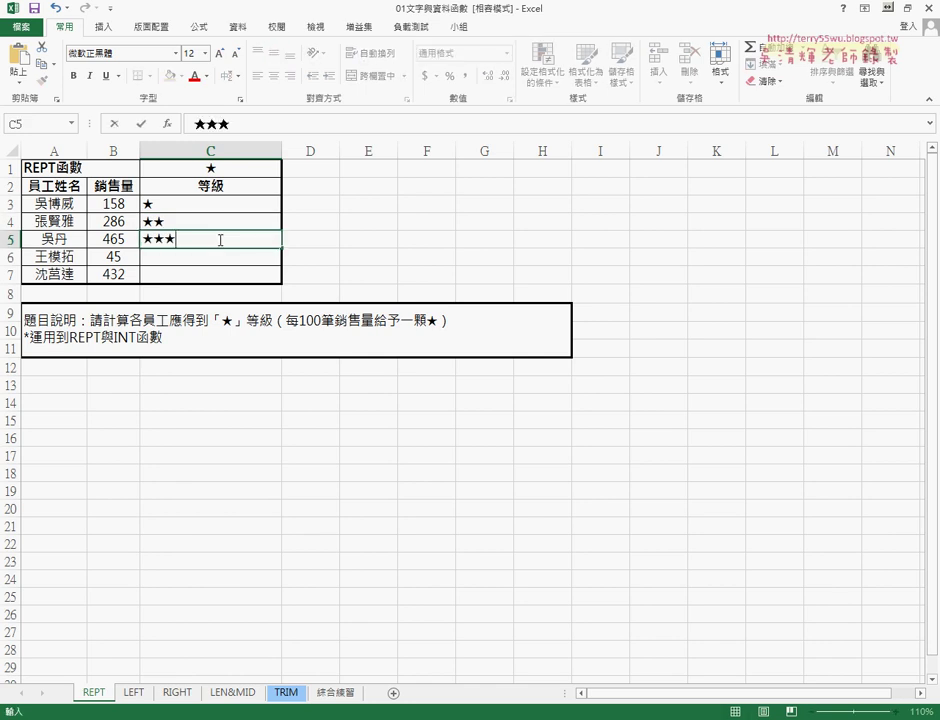
key(ctrl+v)
click(377, 287)
drag(206, 206, 206, 229)
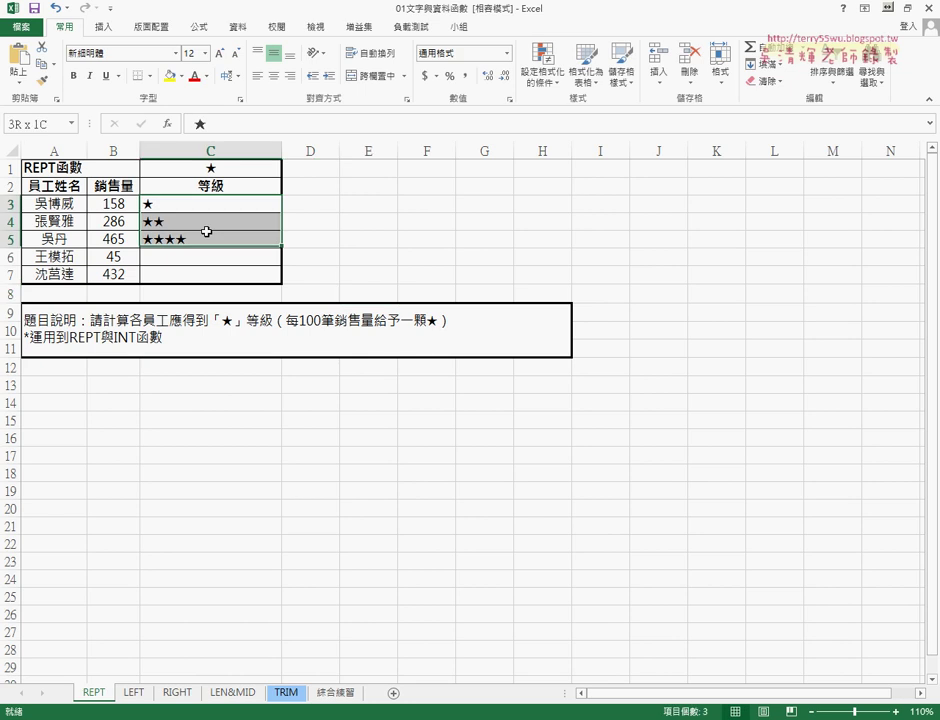
key(Delete)
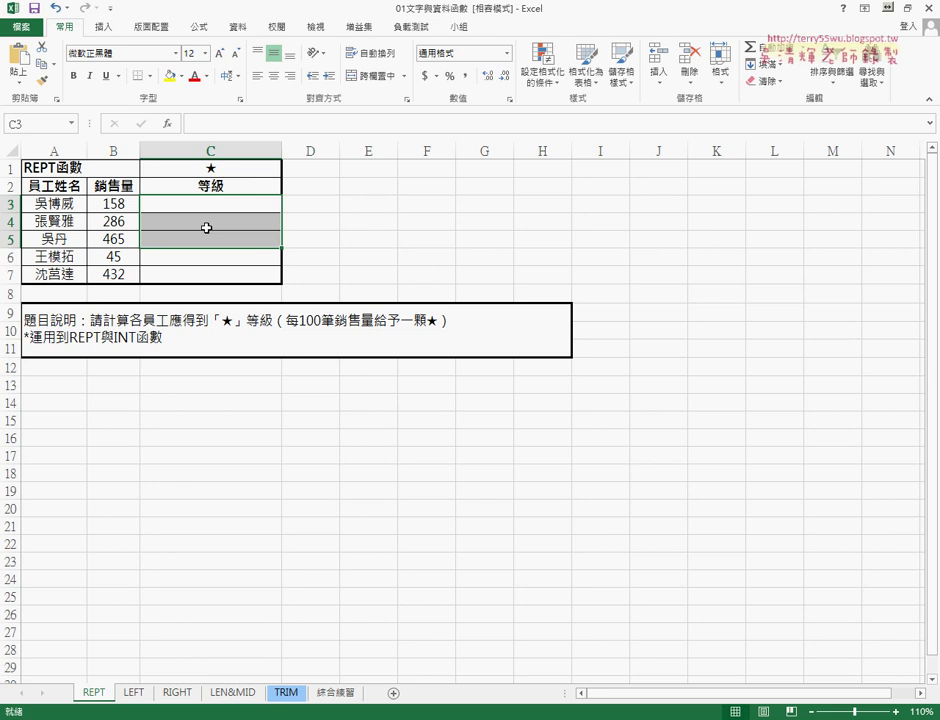
In C3, choose REPT from the 文字 category of Insert Function.
click(258, 204)
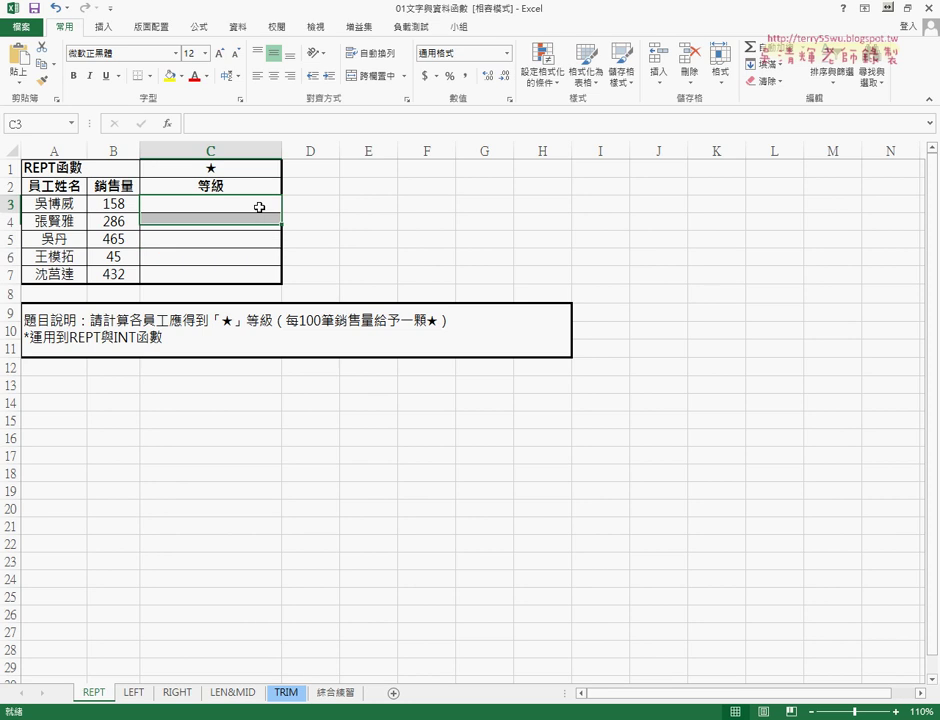
click(168, 125)
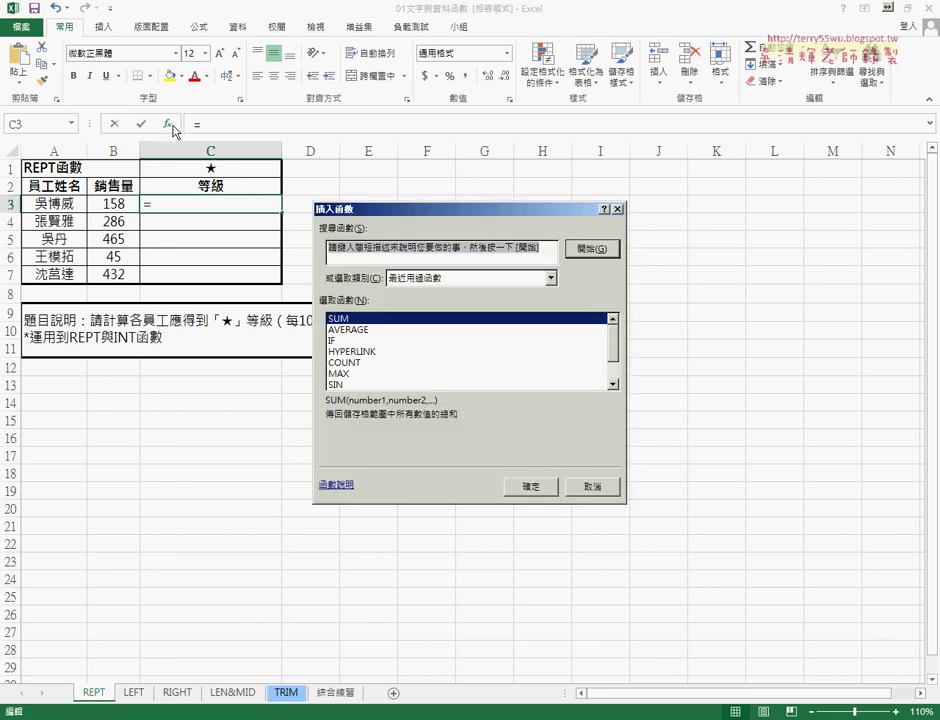
drag(383, 209, 413, 147)
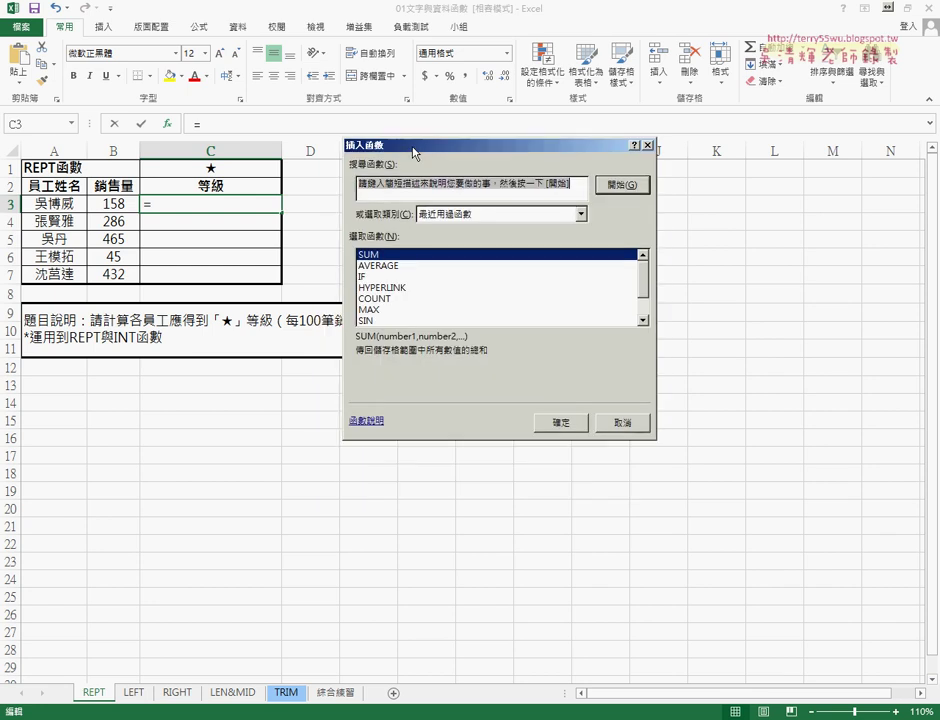
click(450, 214)
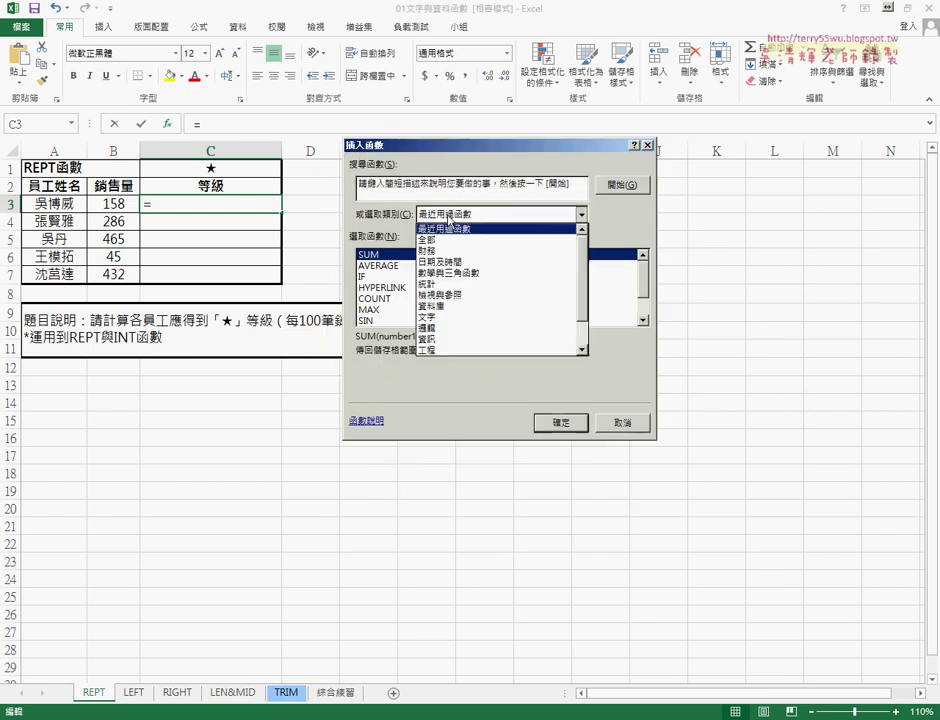
click(446, 317)
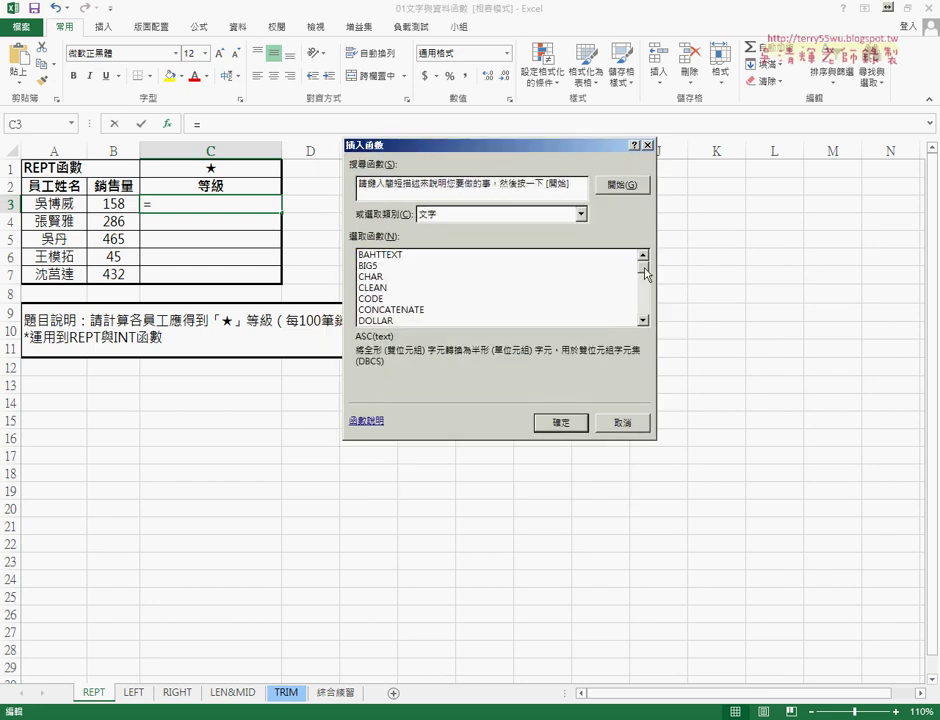
drag(644, 268, 646, 297)
click(420, 298)
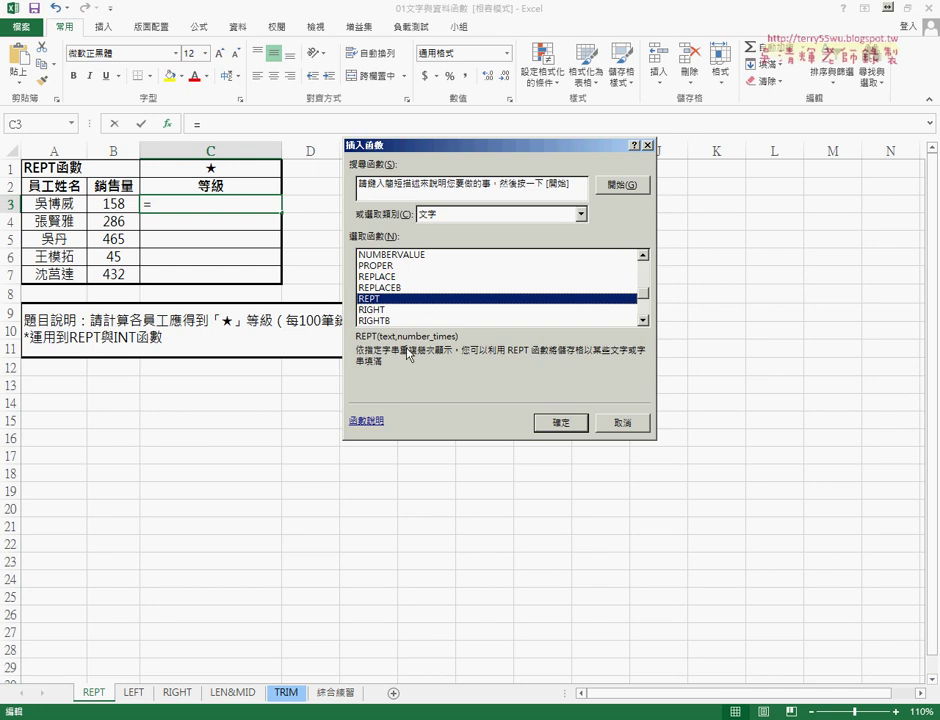
click(561, 421)
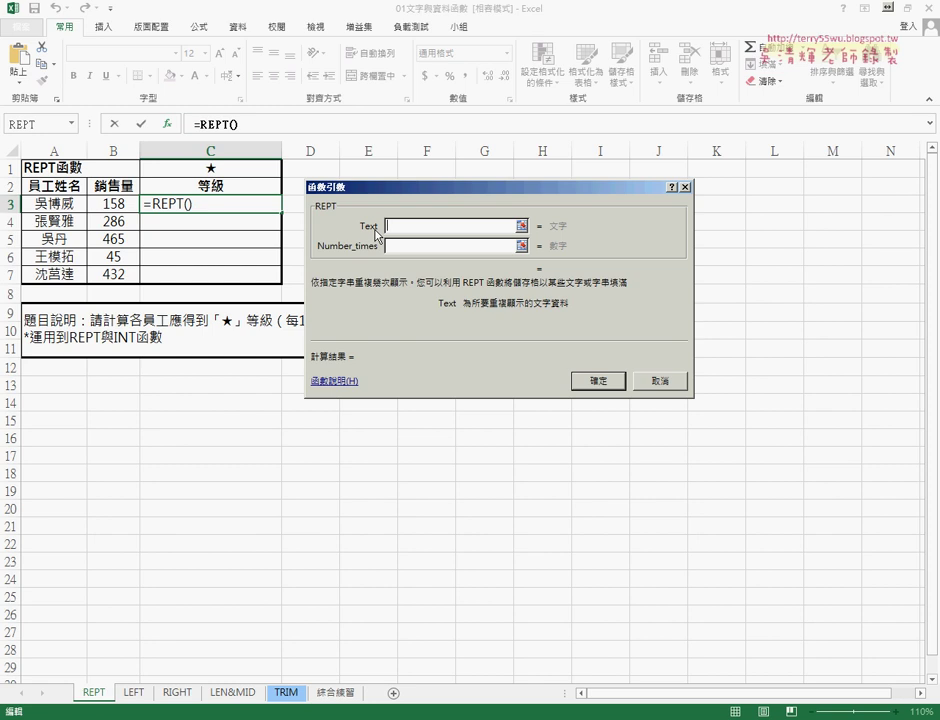
Set REPT's Text argument to C1 and its Number_times argument to B3.
click(218, 170)
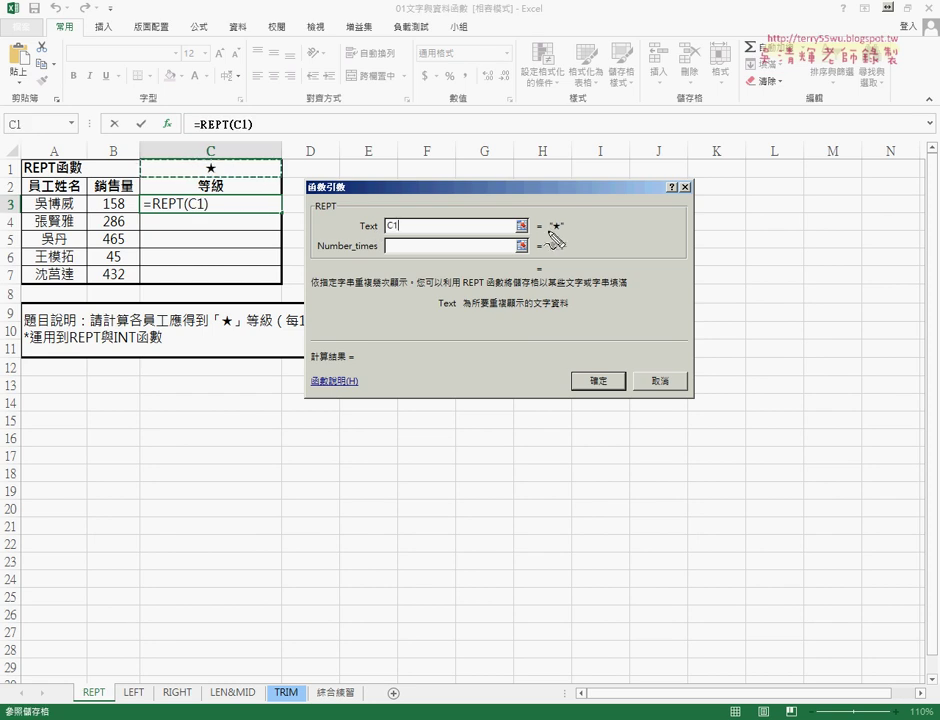
mouse_move(222, 160)
mouse_down()
mouse_move(210, 168)
mouse_move(216, 182)
mouse_move(384, 211)
mouse_up()
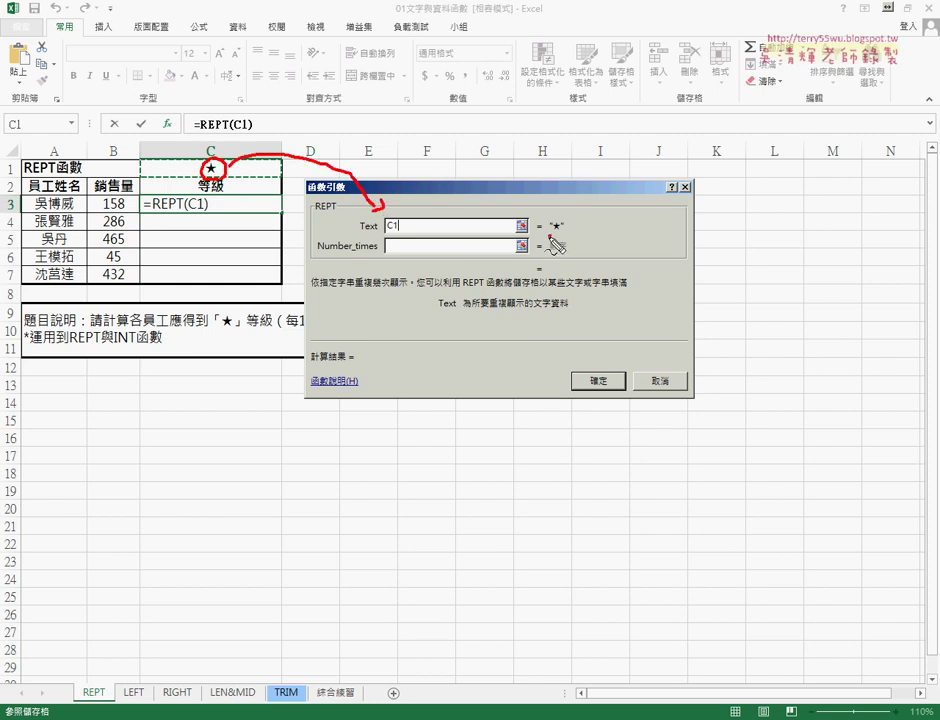
drag(549, 238, 566, 236)
drag(320, 251, 378, 253)
click(384, 247)
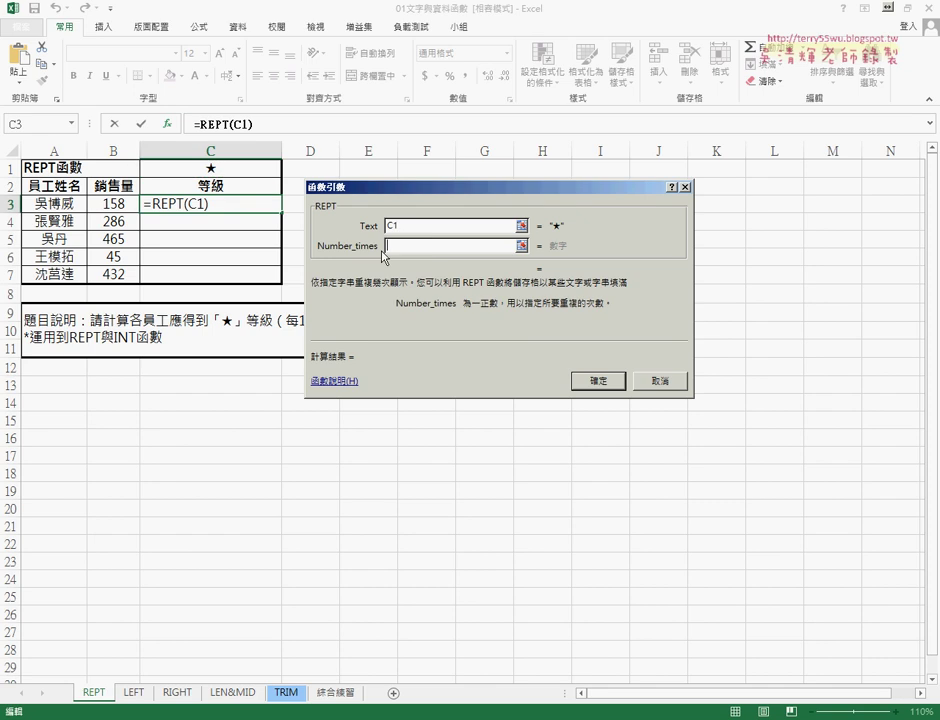
click(117, 204)
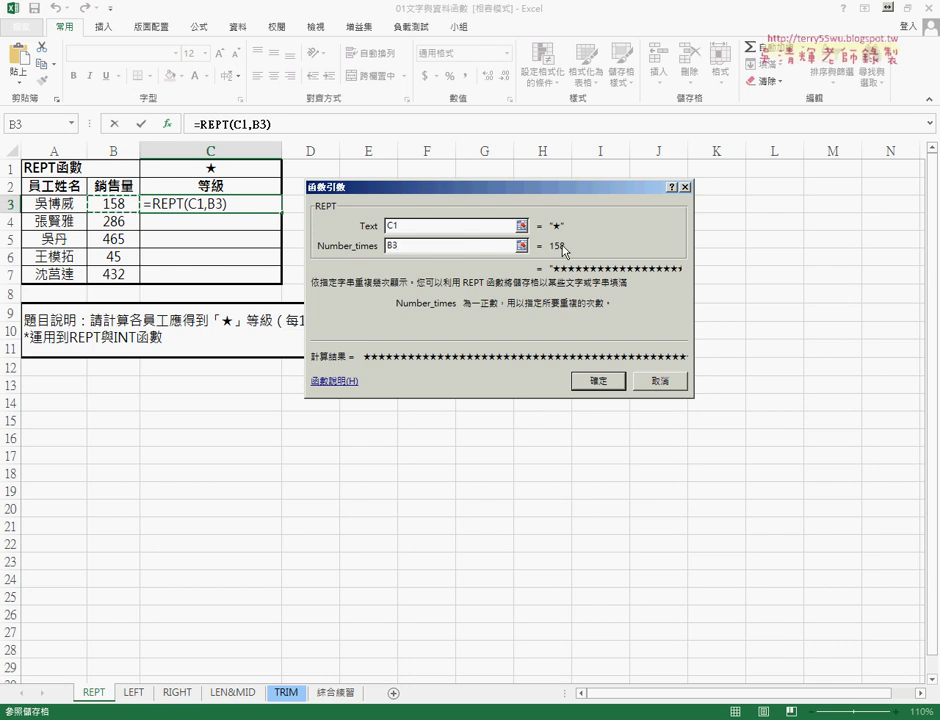
click(429, 250)
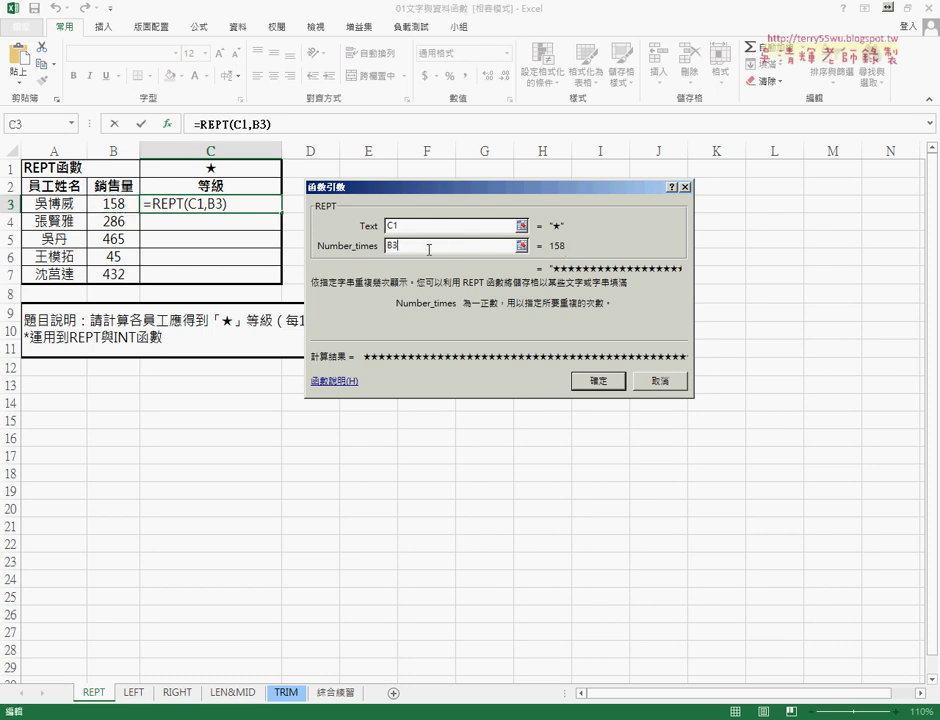
Change Number_times to INT(B3/100), fix the typos, and confirm =REPT(C1,INT(B3/100)).
text(/10)
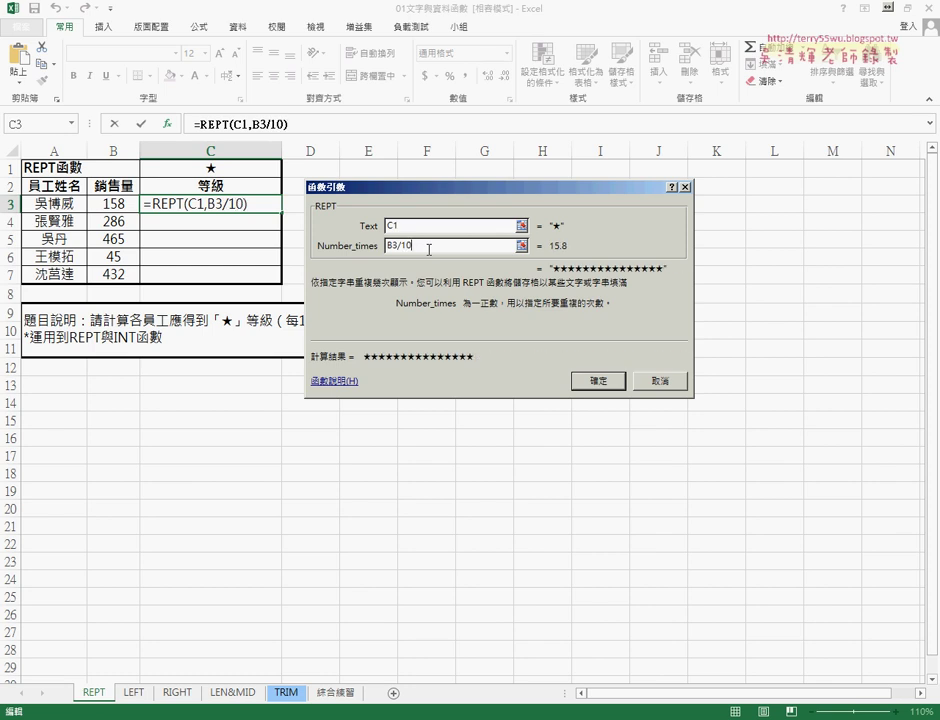
text(0)
drag(420, 246, 396, 246)
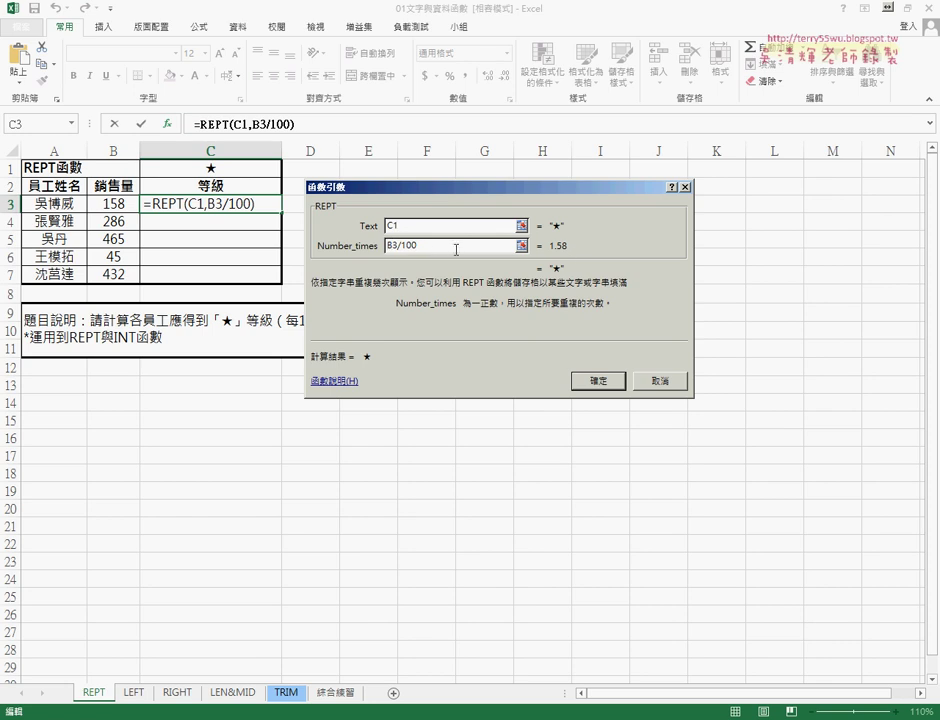
text(i)
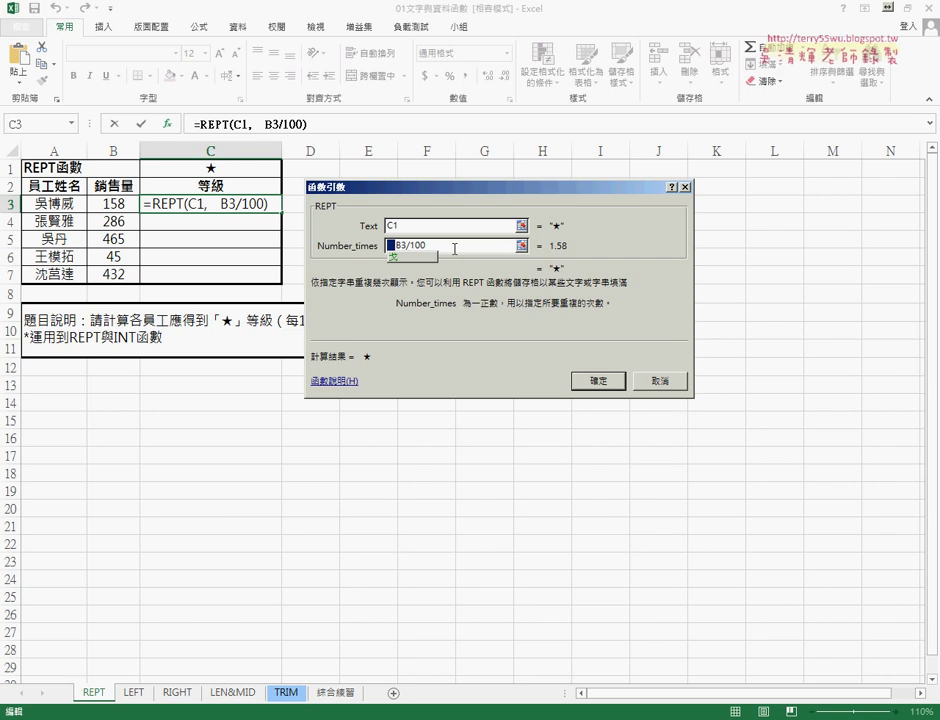
key(shift)
text(nt)
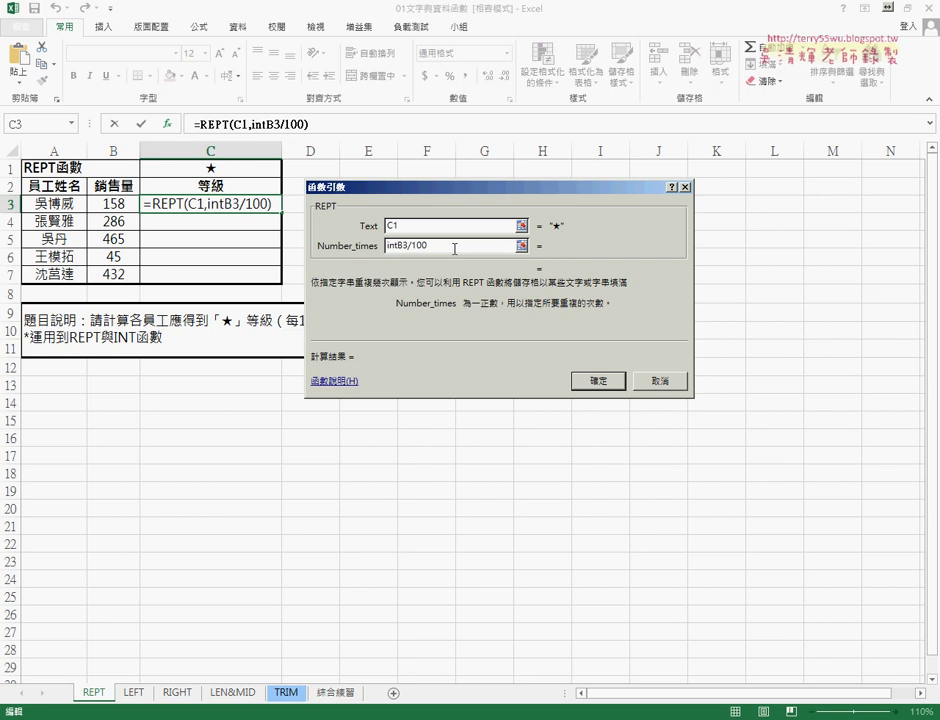
text(()
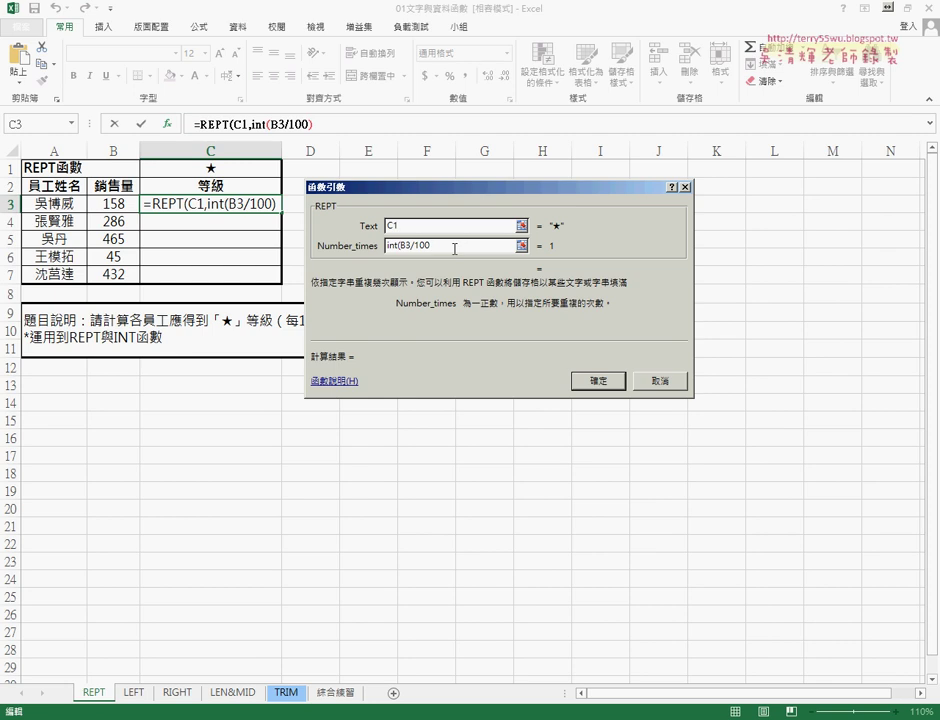
text())
key(Delete)
key(Delete)
key(Delete)
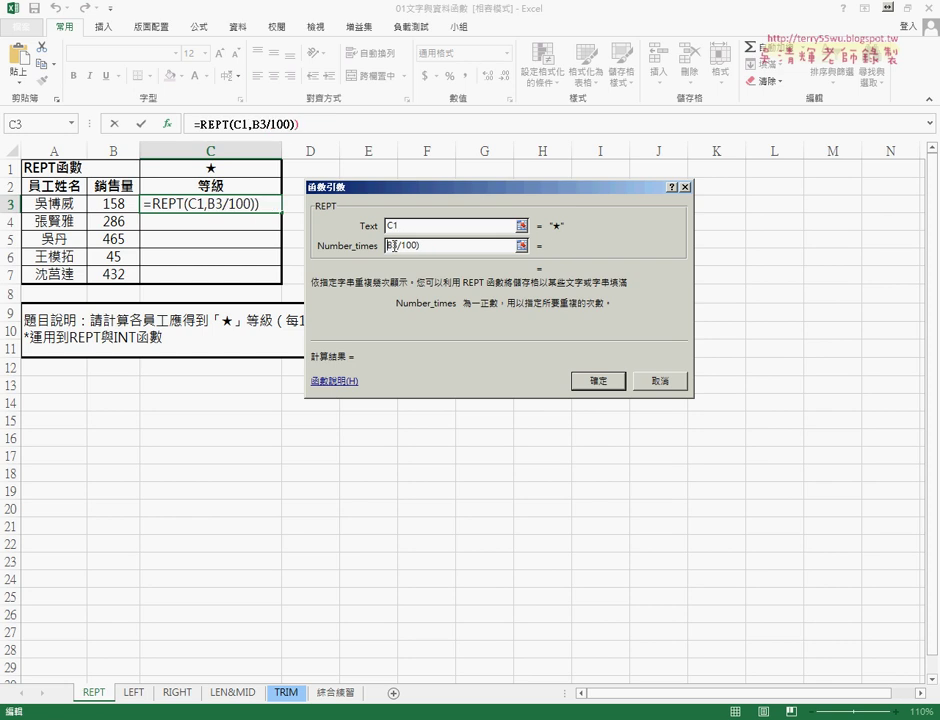
key(BackSpace)
text(i)
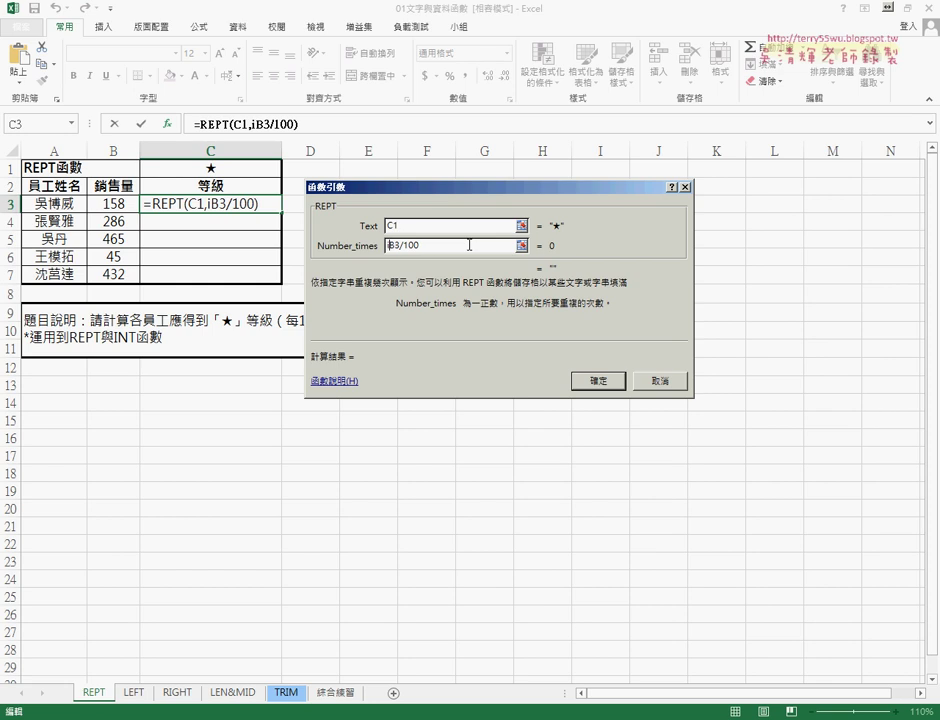
text(nt)
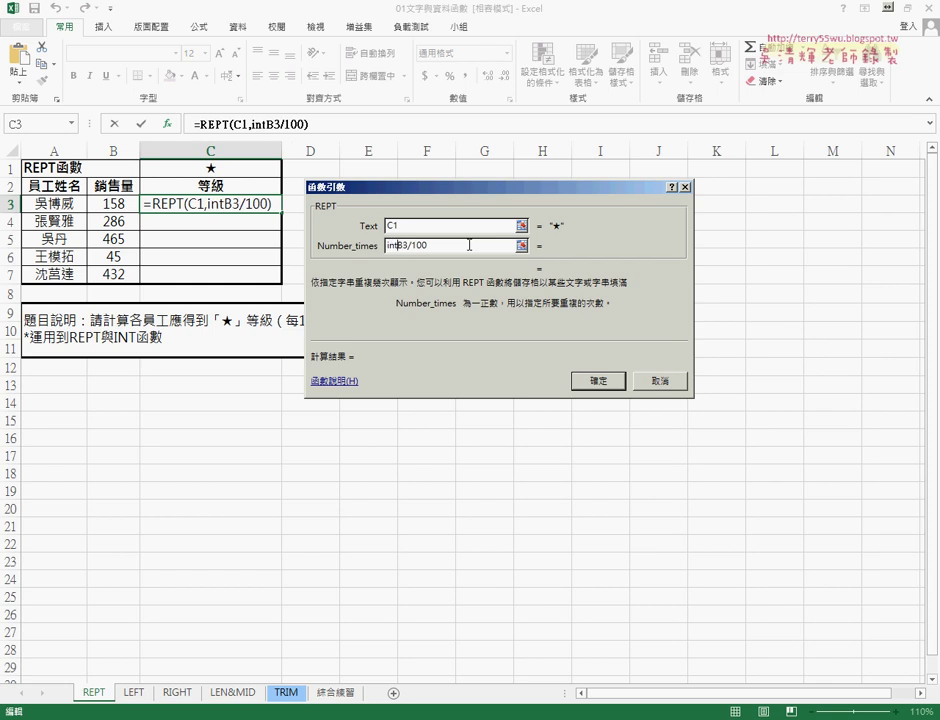
text(()
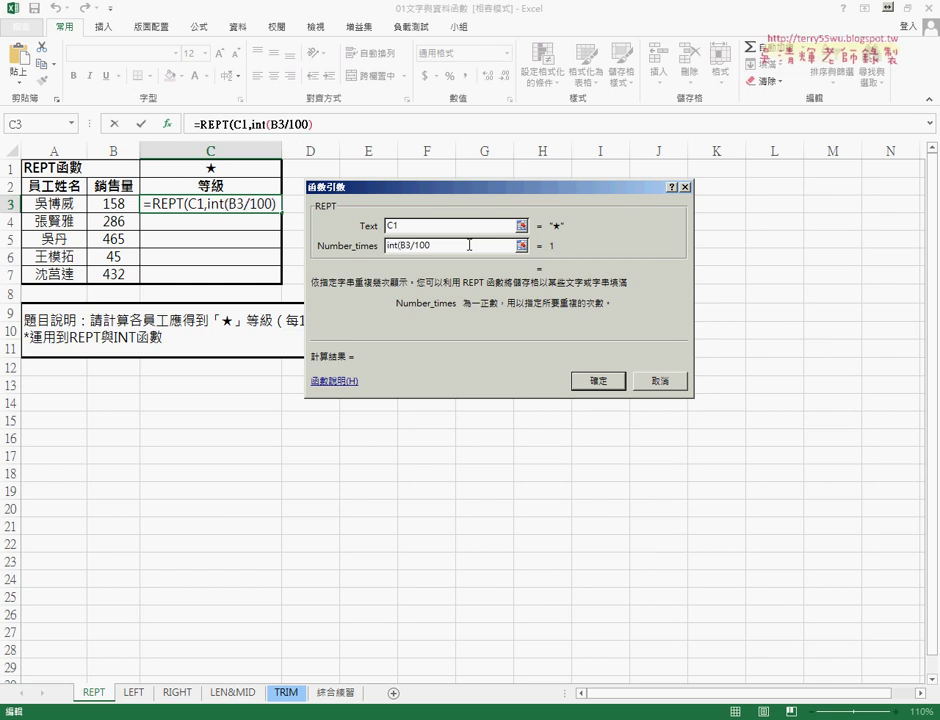
text())
click(585, 380)
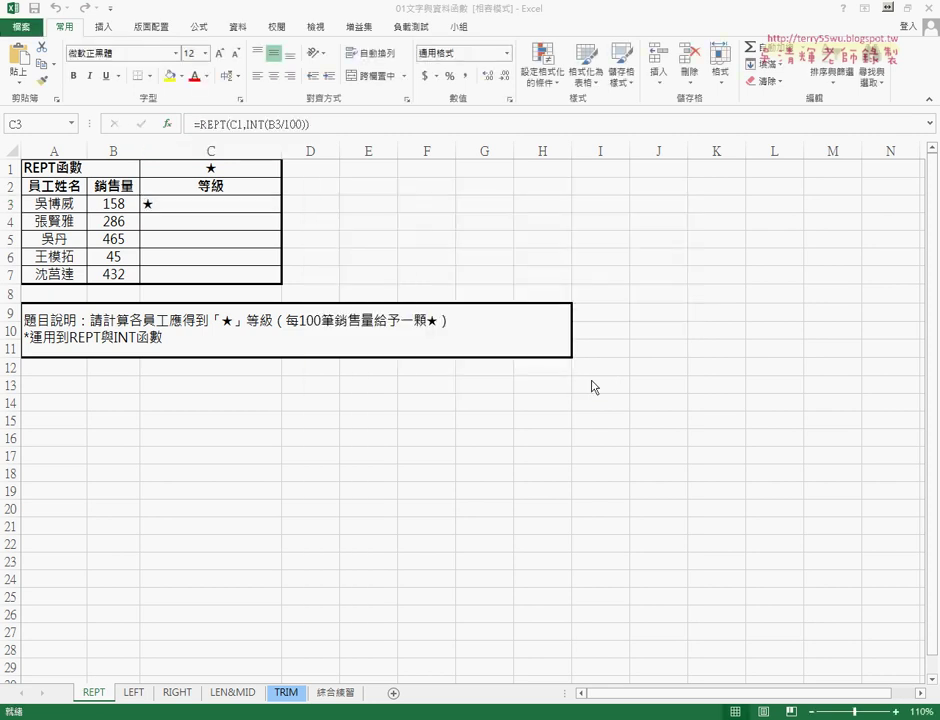
Center the star in C3 and copy its formula down to row 7.
click(273, 75)
mouse_move(277, 215)
mouse_down()
mouse_move(271, 210)
mouse_move(273, 284)
mouse_up()
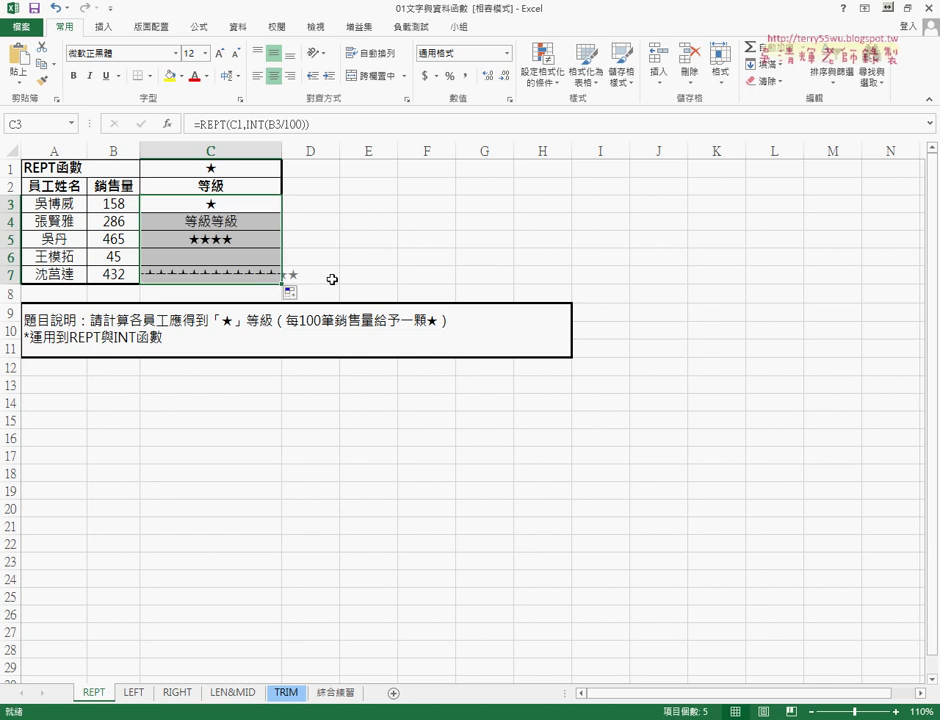
click(208, 204)
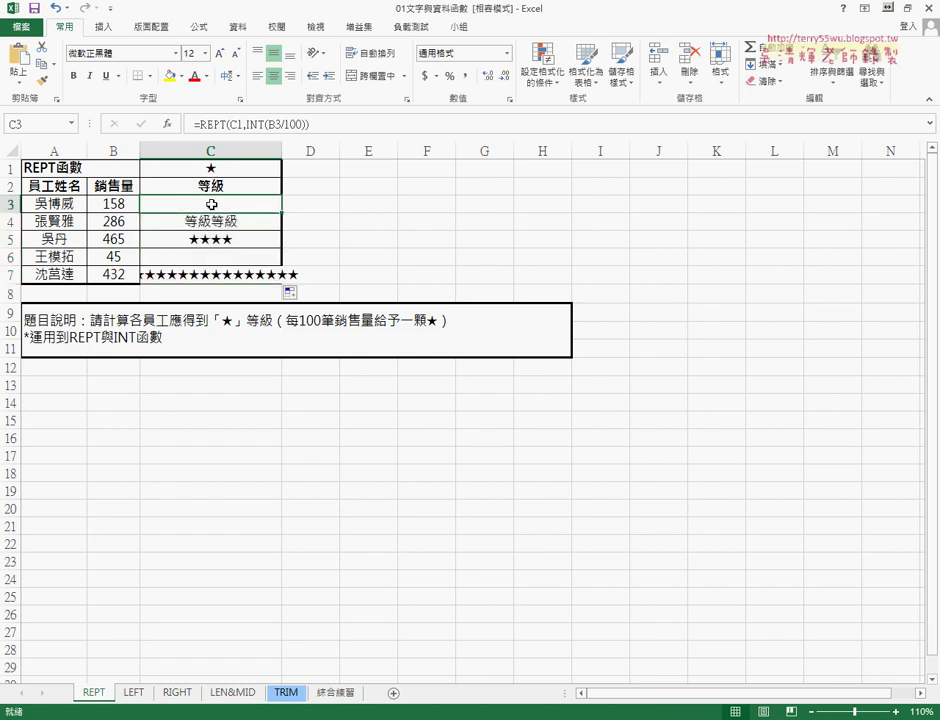
Compare the formulas in C3, C4 and C5, then reopen C3's formula for editing.
click(236, 124)
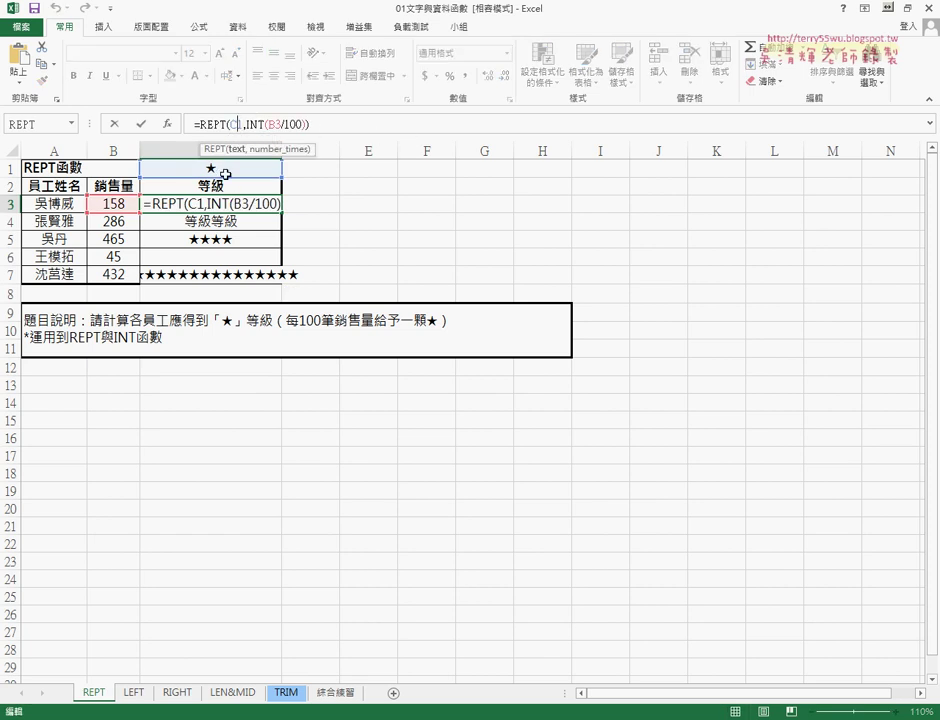
click(344, 214)
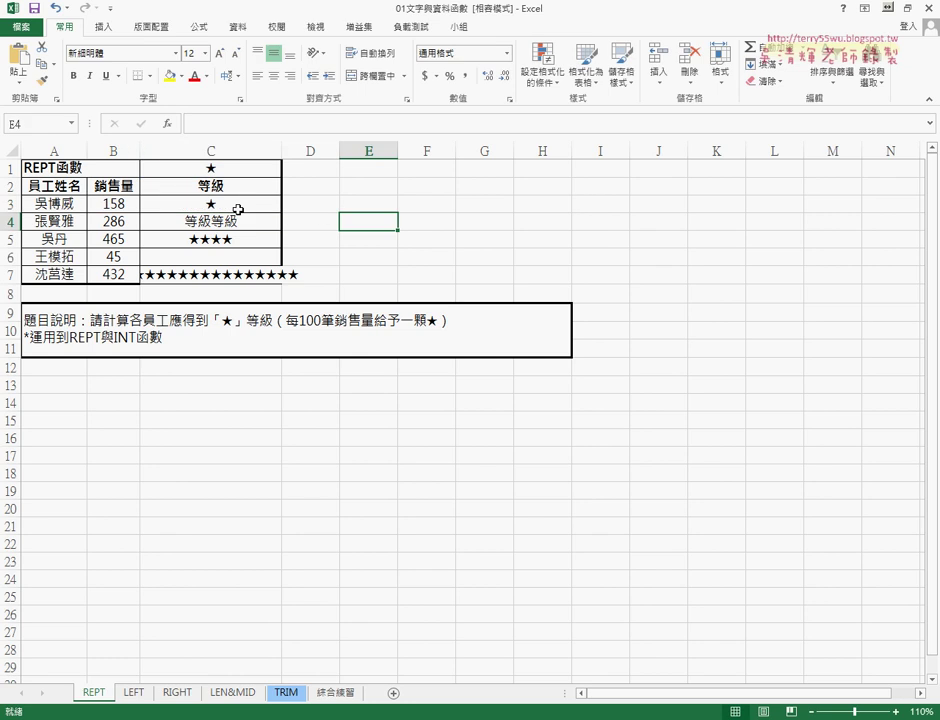
click(234, 214)
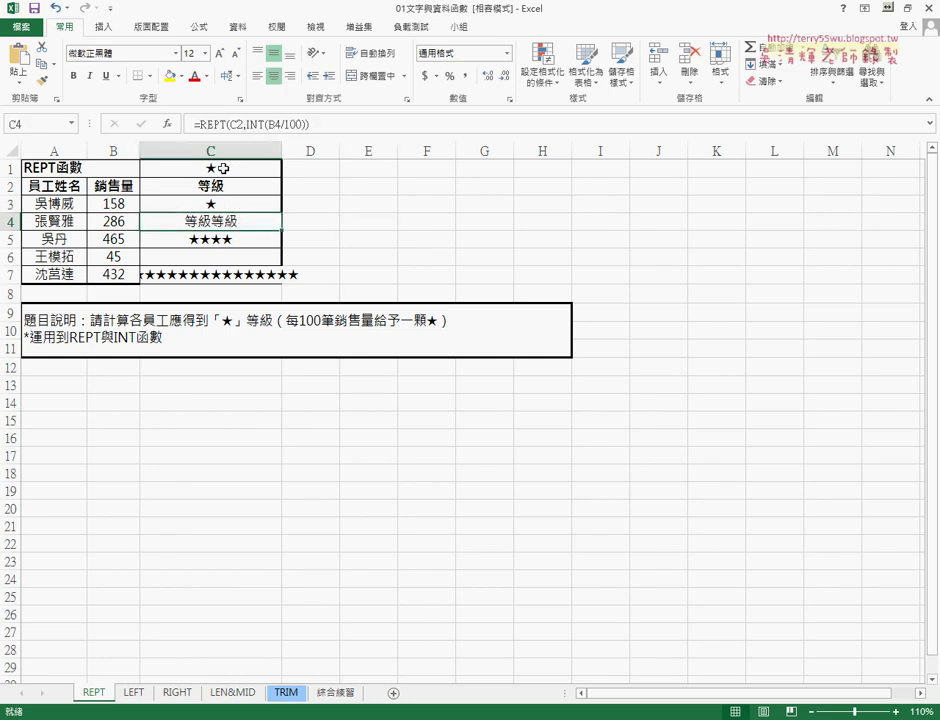
click(217, 237)
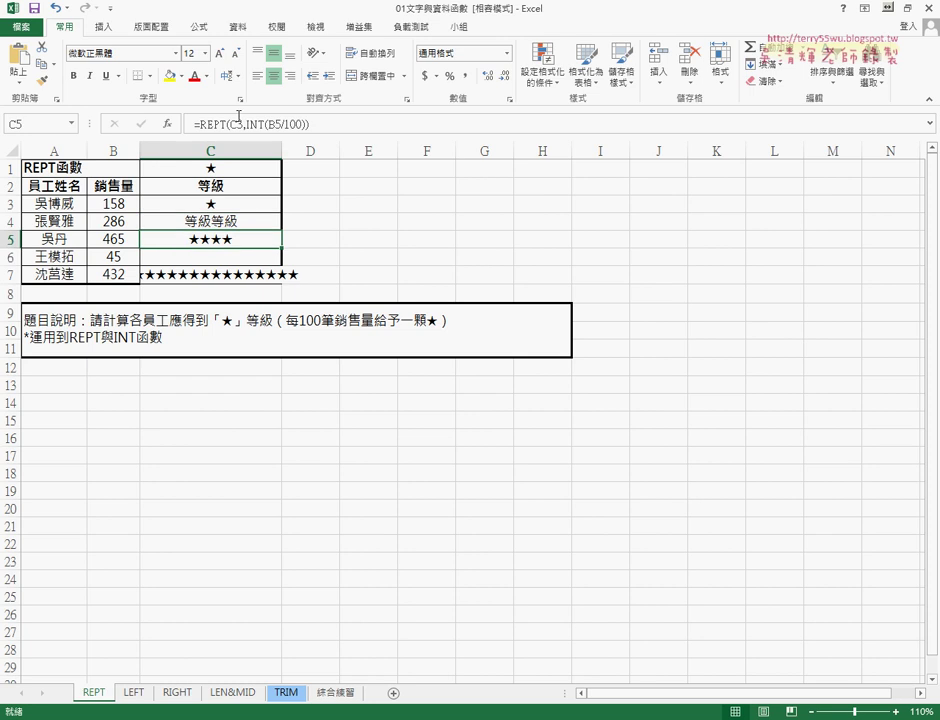
click(235, 200)
click(240, 124)
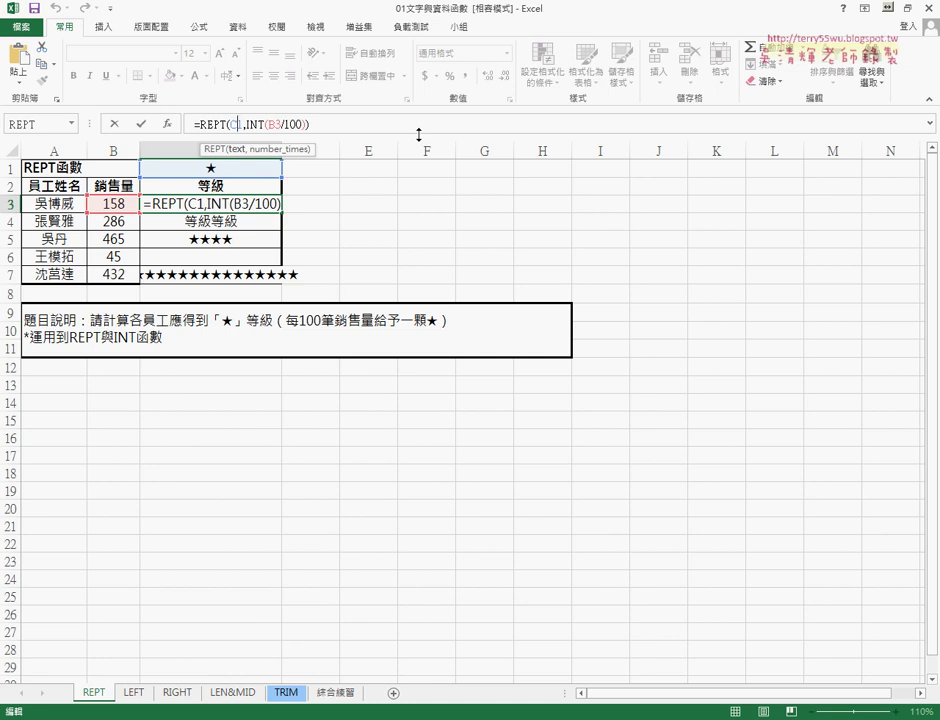
Change C1 to C$1 in C3's formula and refill it down through C7.
text($)
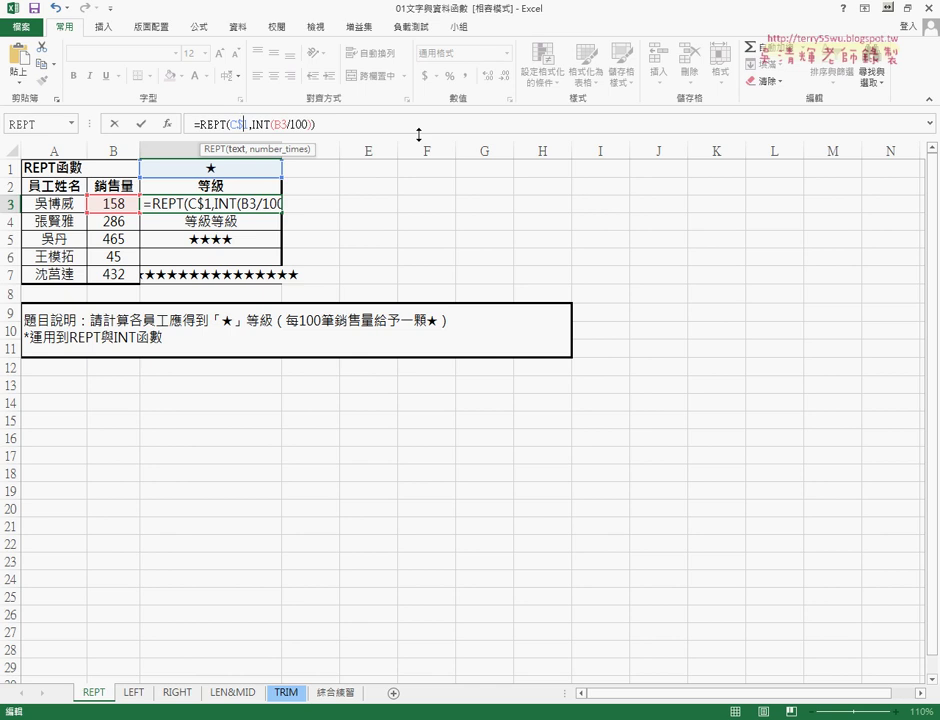
double_click(238, 124)
click(141, 124)
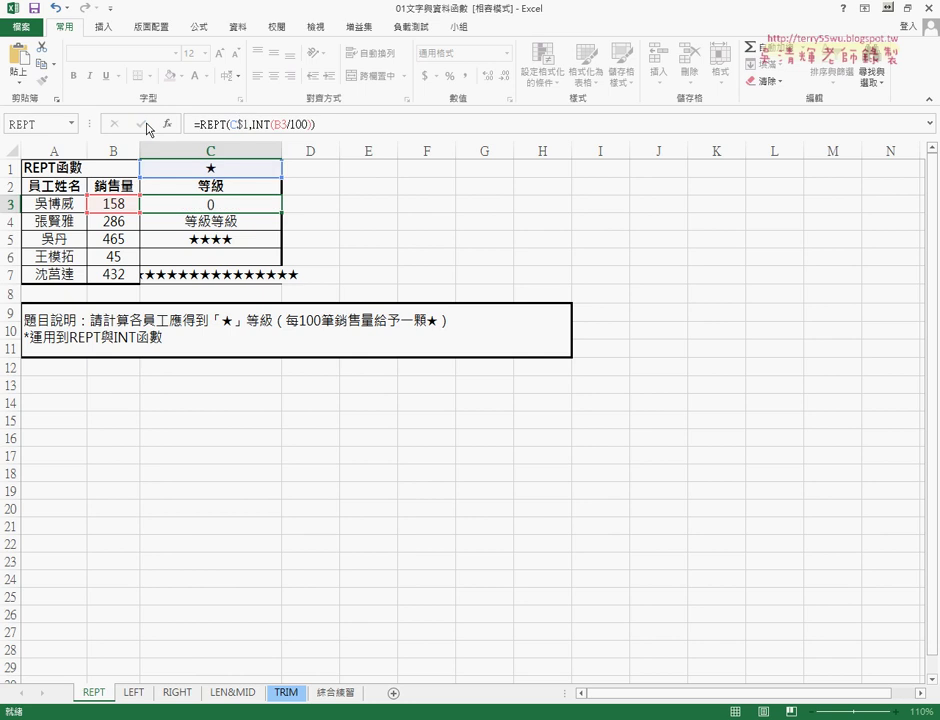
drag(281, 212, 281, 283)
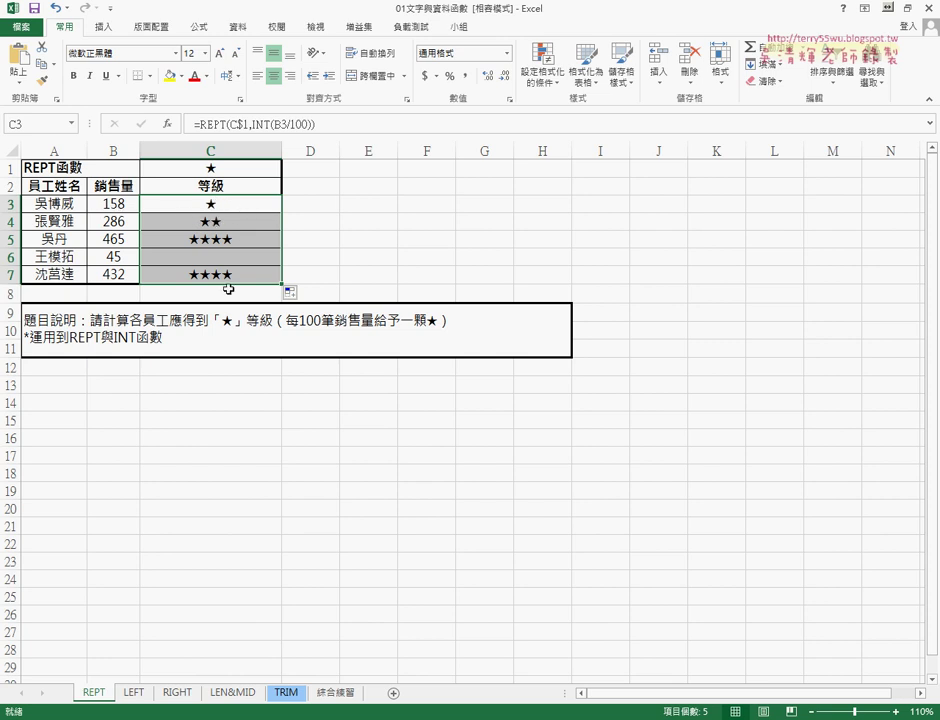
Clear C4:C7 and double-click C3's fill handle to refill the star grades.
click(250, 204)
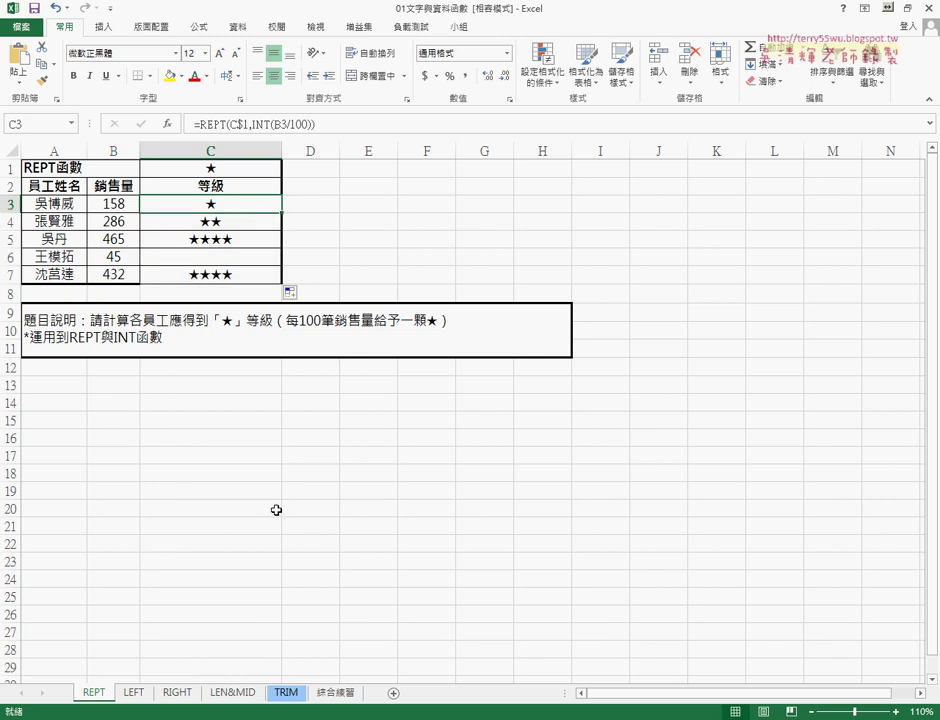
drag(247, 222, 245, 273)
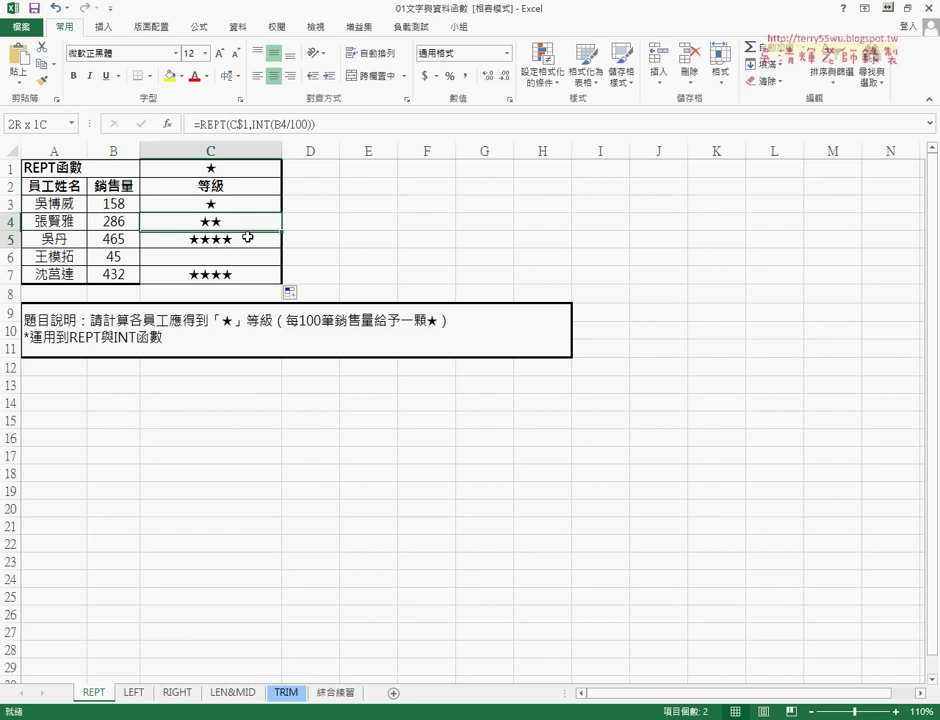
key(ctrl+z)
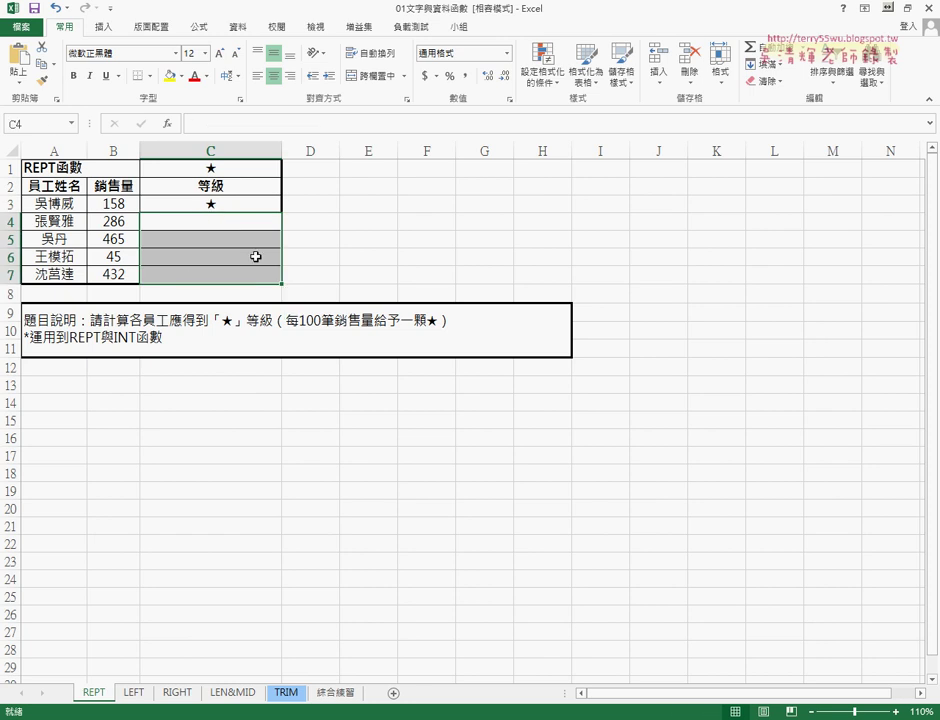
click(233, 206)
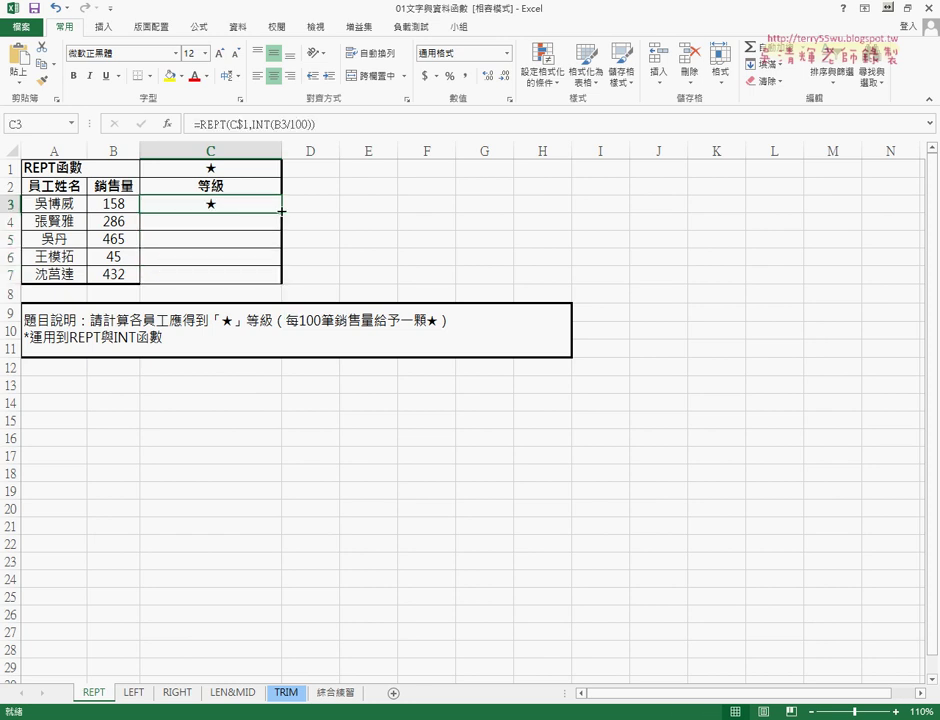
double_click(282, 212)
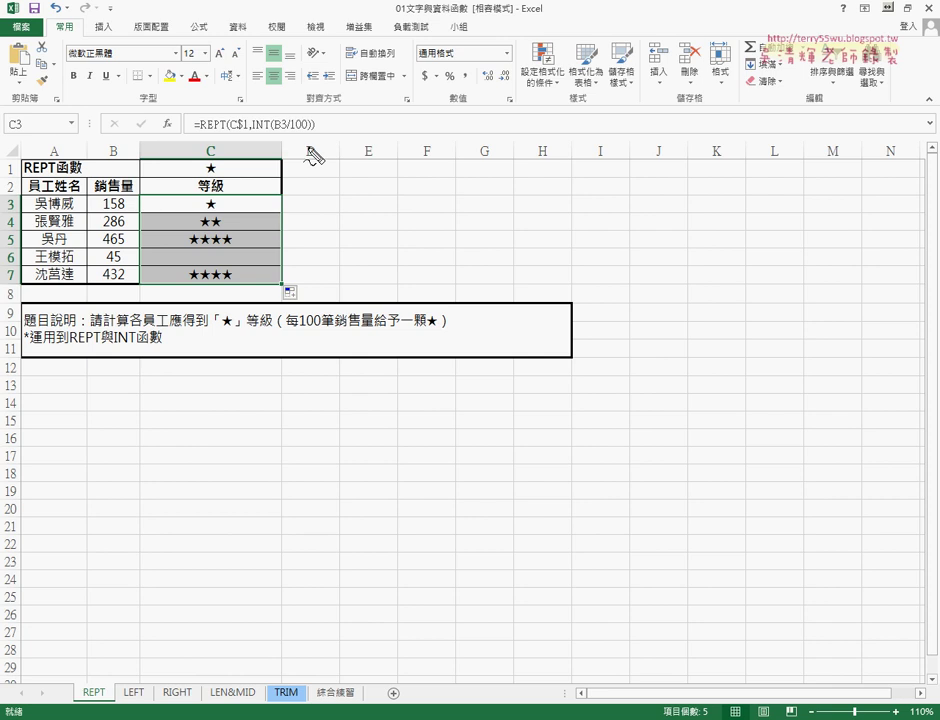
Circle the final formula for emphasis, then switch to Google Drive in the browser.
mouse_move(248, 130)
mouse_down()
mouse_move(196, 137)
mouse_move(185, 113)
mouse_move(327, 112)
mouse_move(310, 140)
mouse_up()
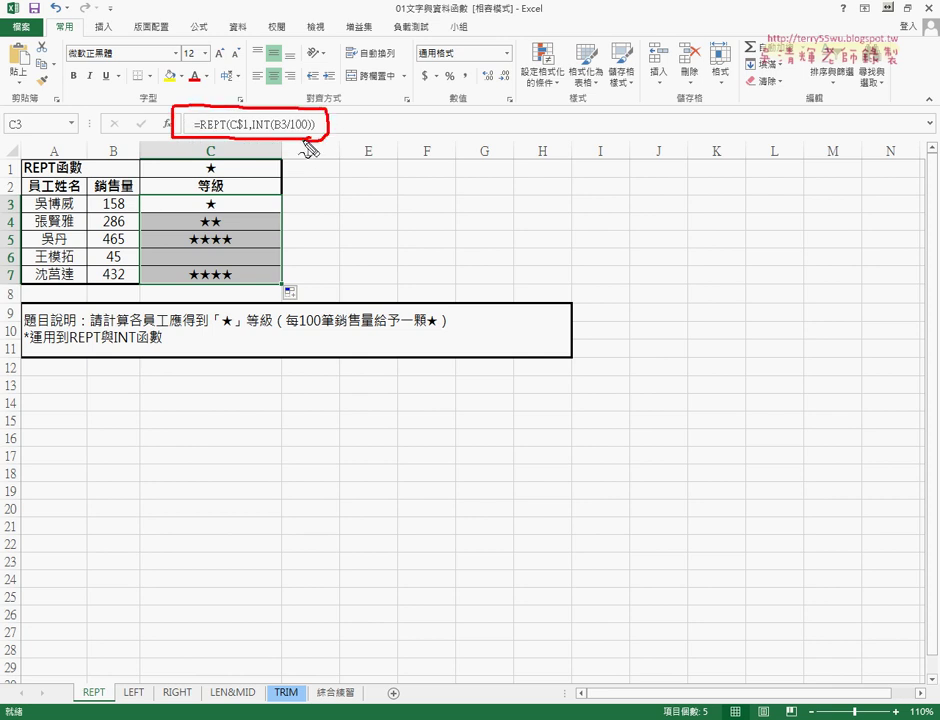
key(Escape)
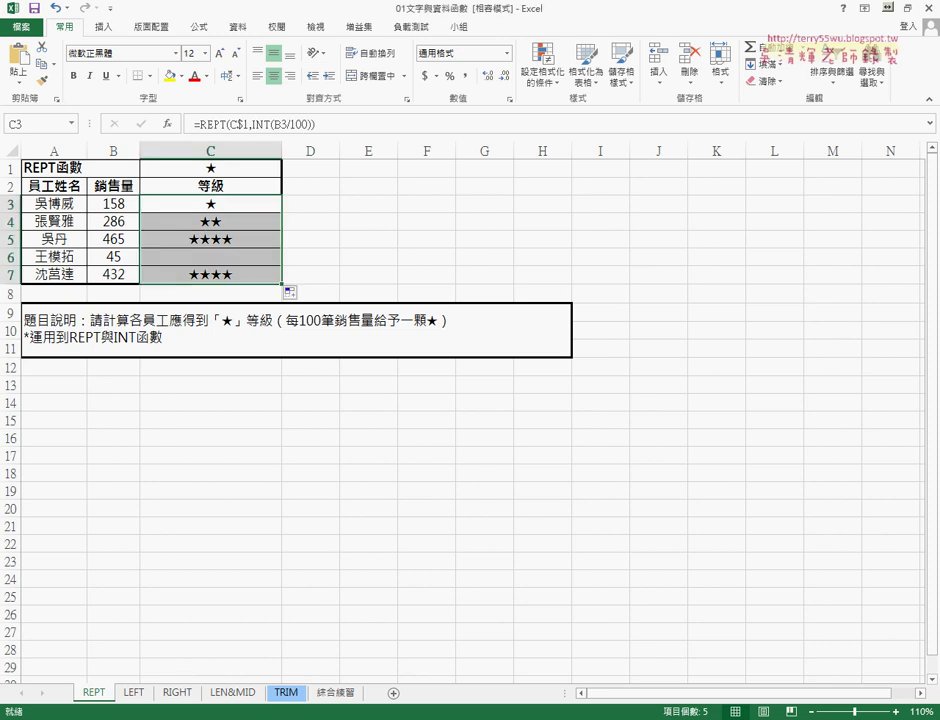
key(alt+Tab)
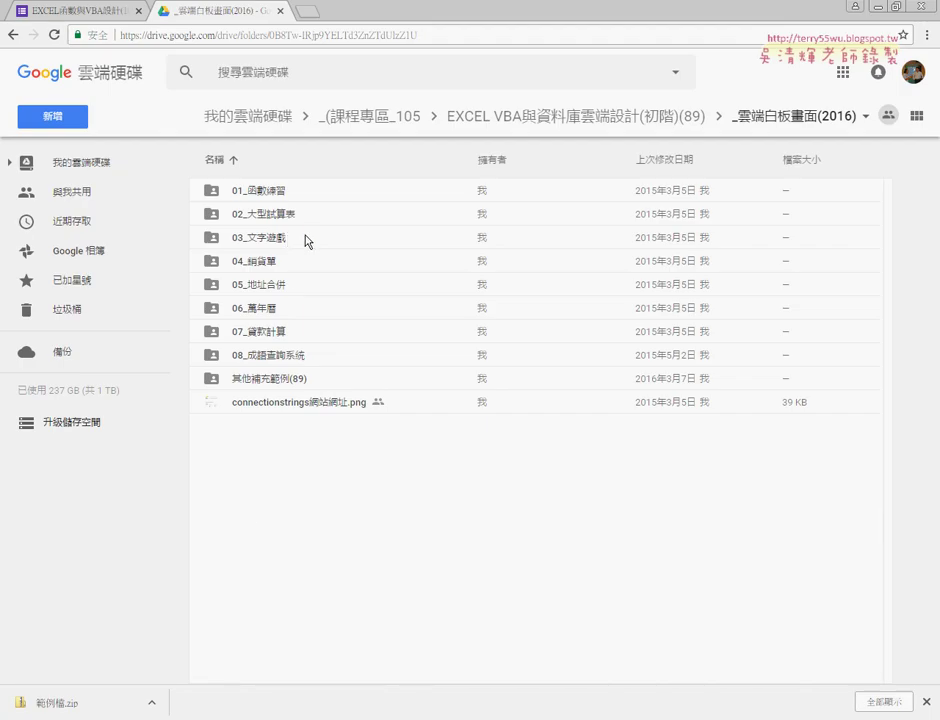
Follow the goo.gl course link through _雲端白板畫面 and 01_文字與資料函數 to the 程式碼 document.
click(198, 38)
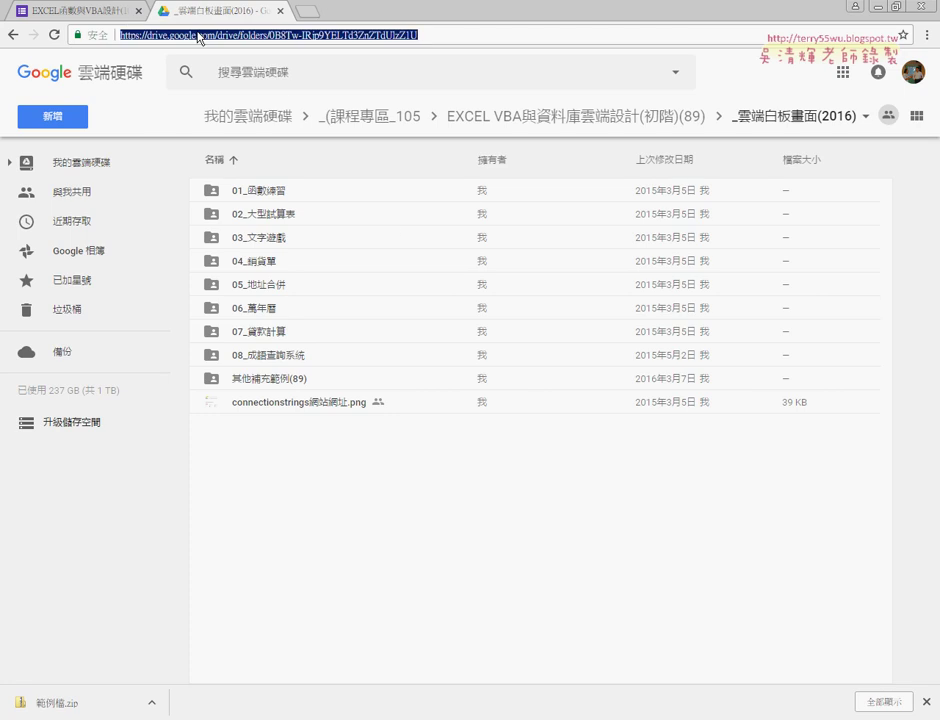
text(goo)
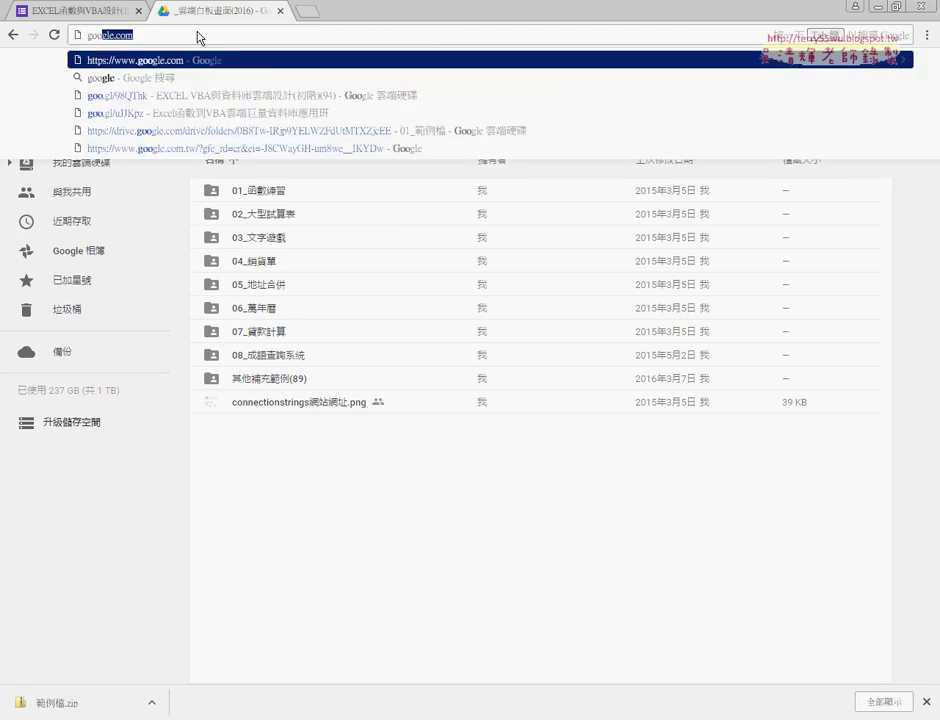
key(Down)
key(Down)
key(Return)
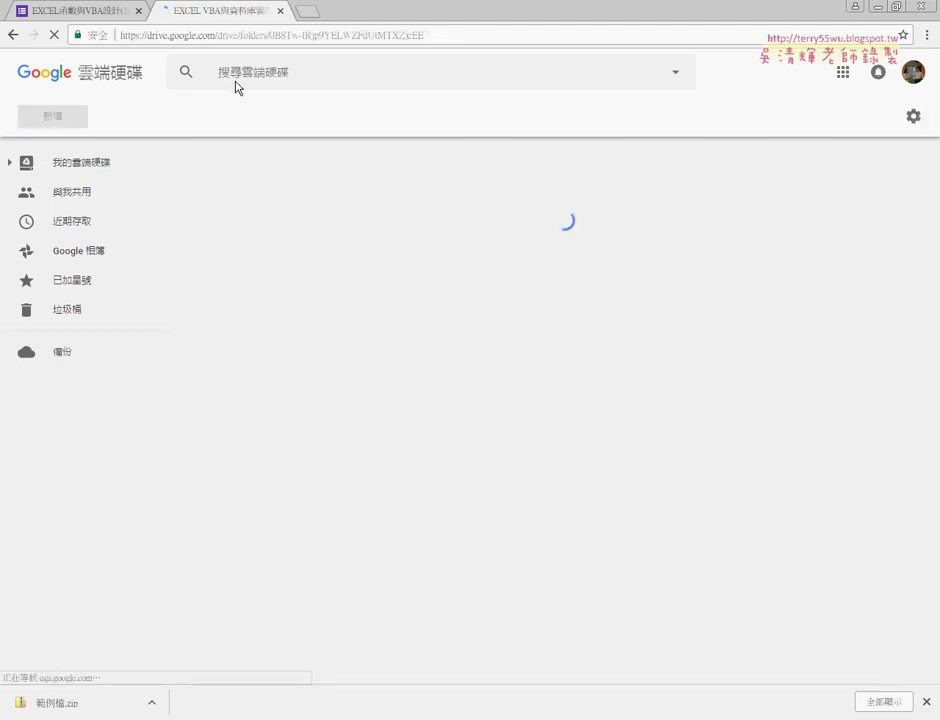
double_click(296, 195)
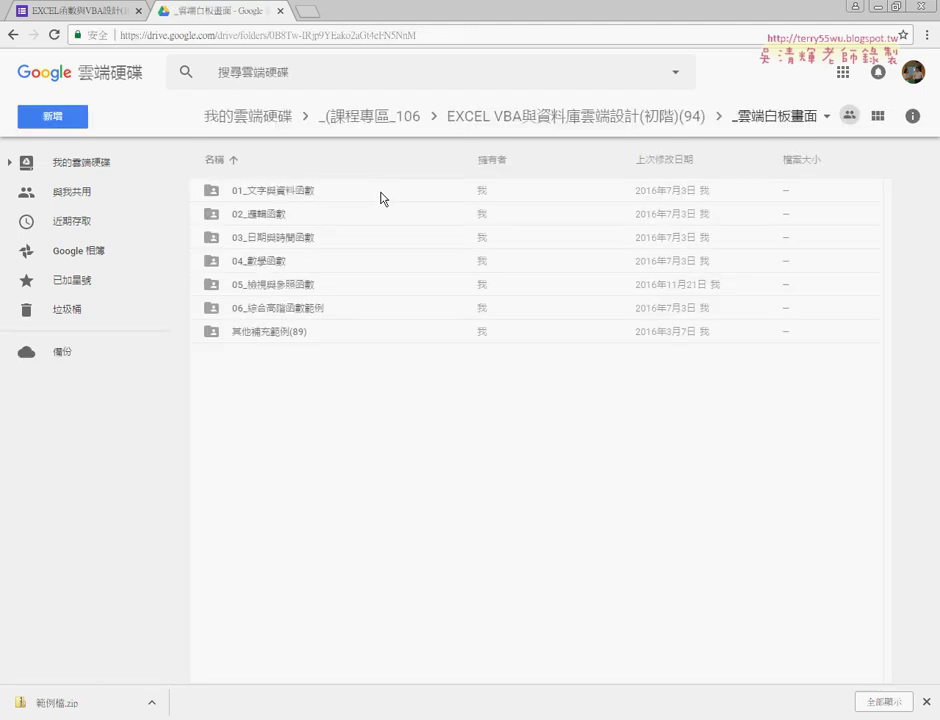
click(296, 192)
double_click(296, 192)
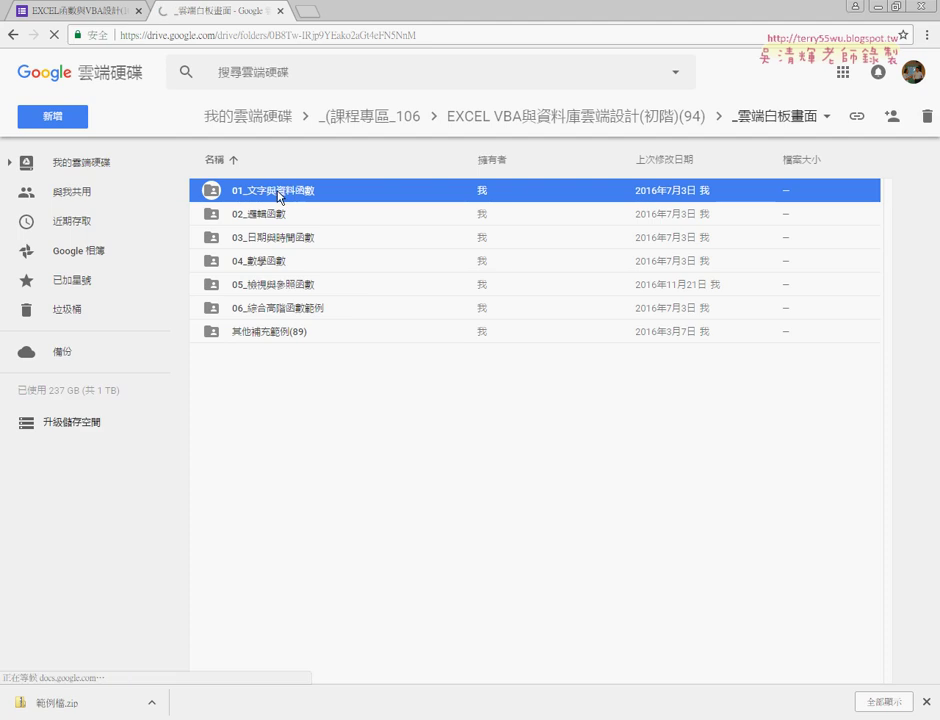
double_click(284, 214)
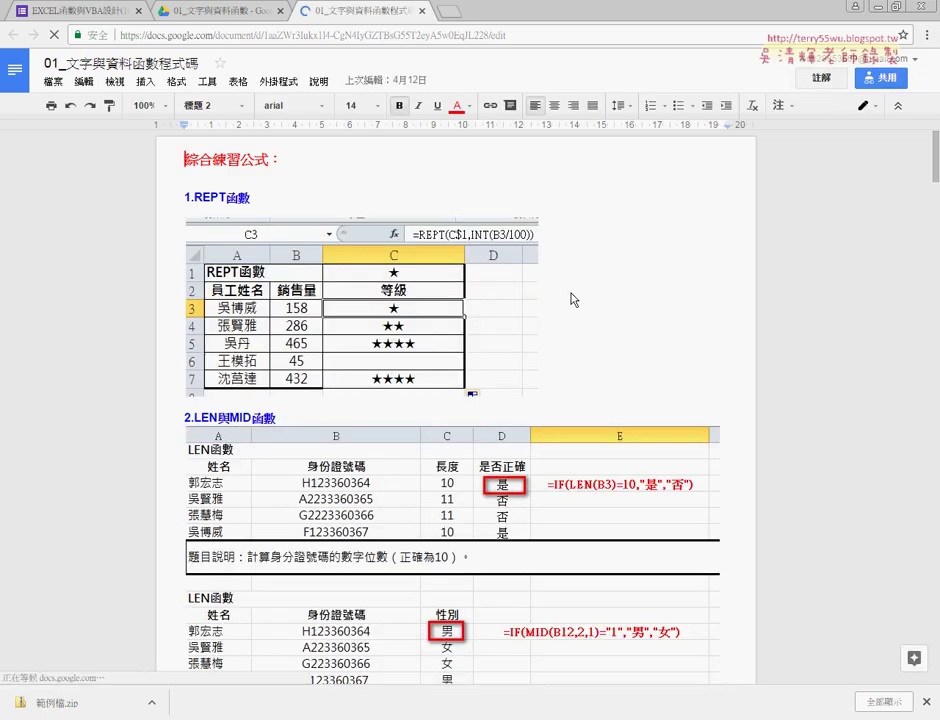
Select the REPT example image showing =REPT(C$1,INT(B3/100)).
click(446, 277)
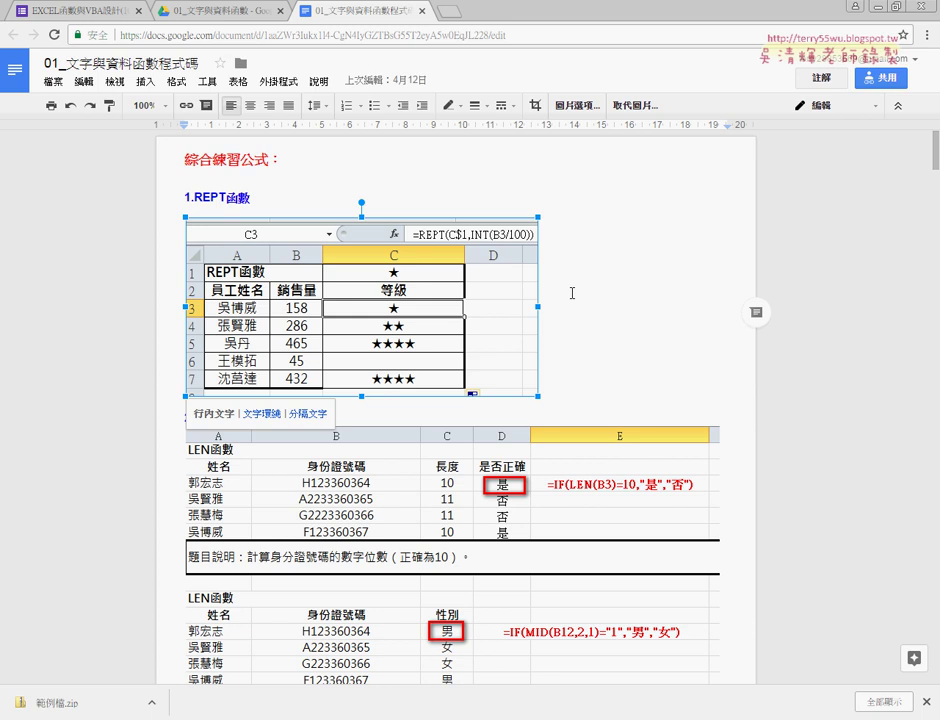